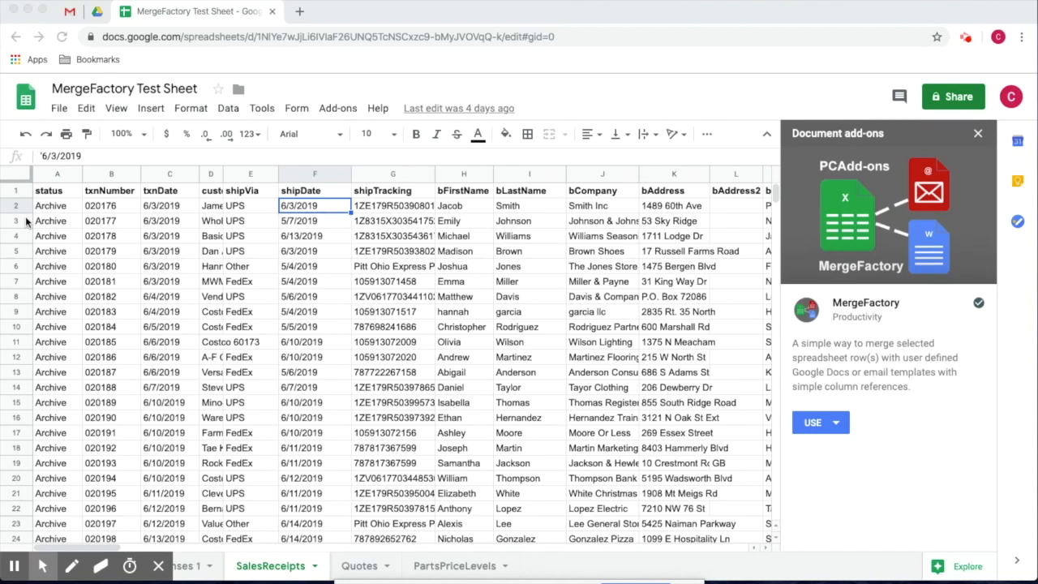
Step: Select rows 4 to 6 on the SalesReceipts sheet and open the MergeFactory Doc Merge sidebar
click(21, 220)
click(20, 220)
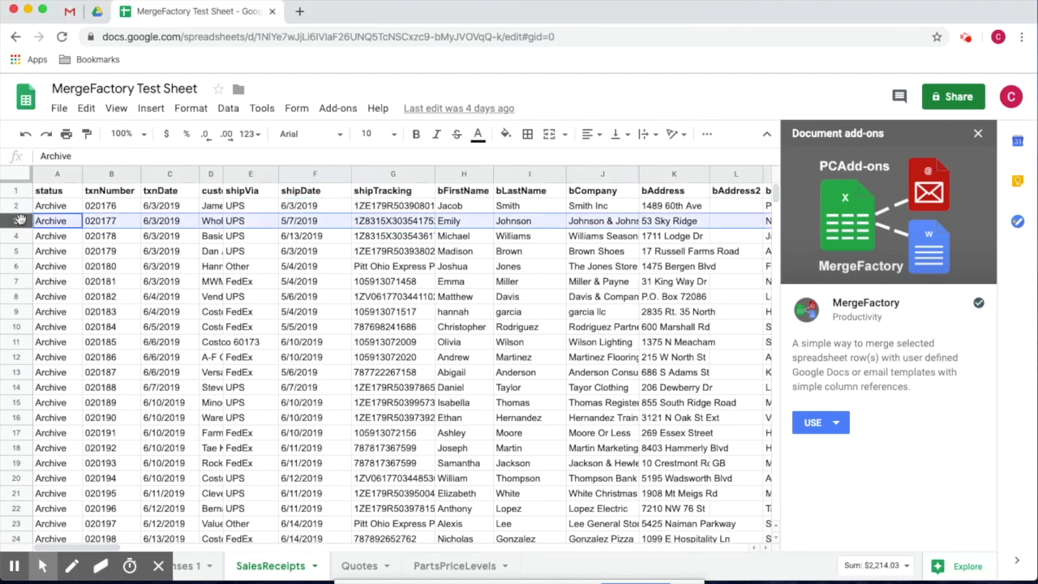
drag(22, 235, 20, 266)
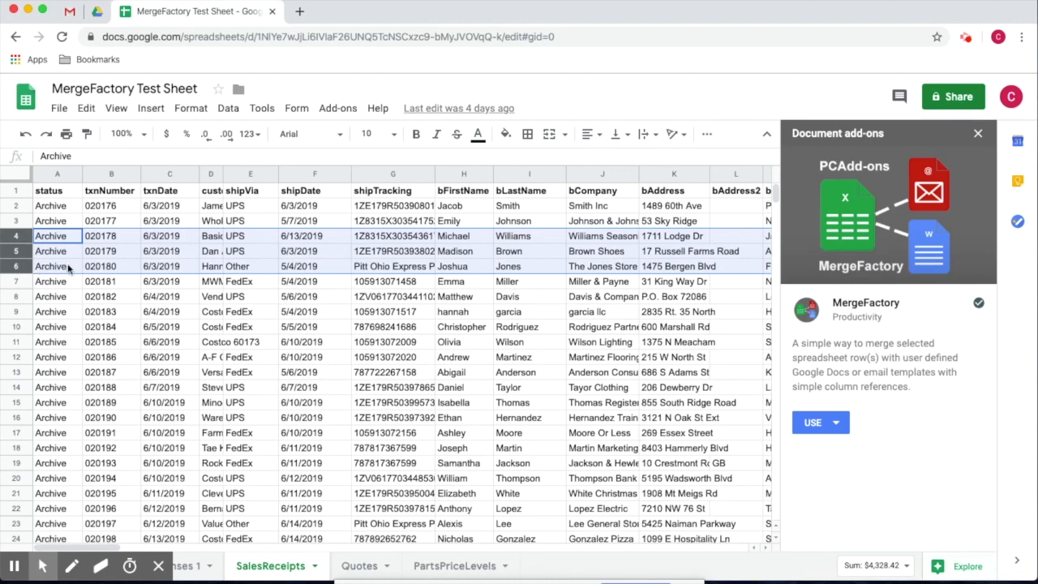
click(341, 111)
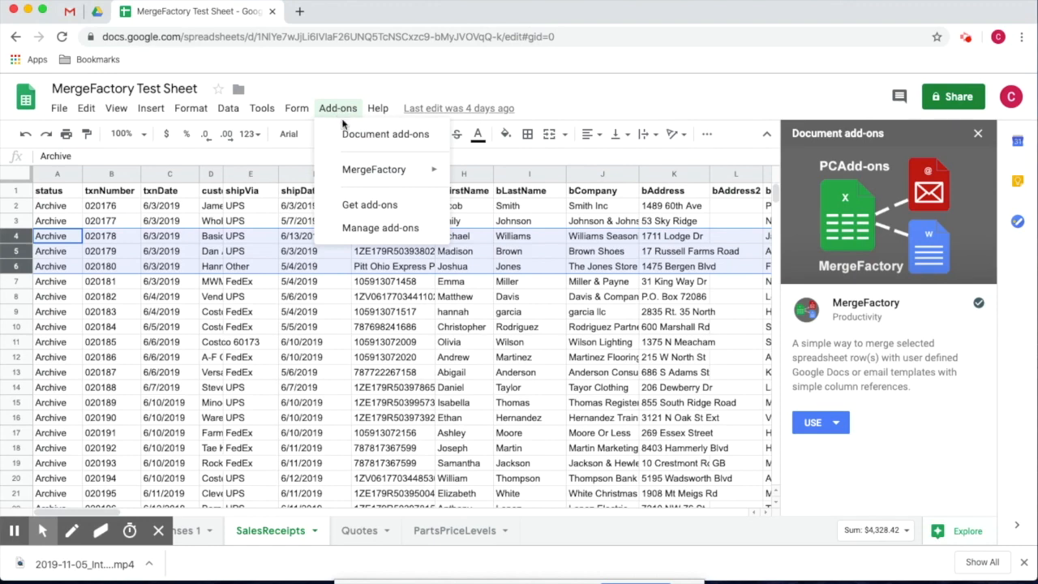
mouse_move(373, 169)
click(484, 175)
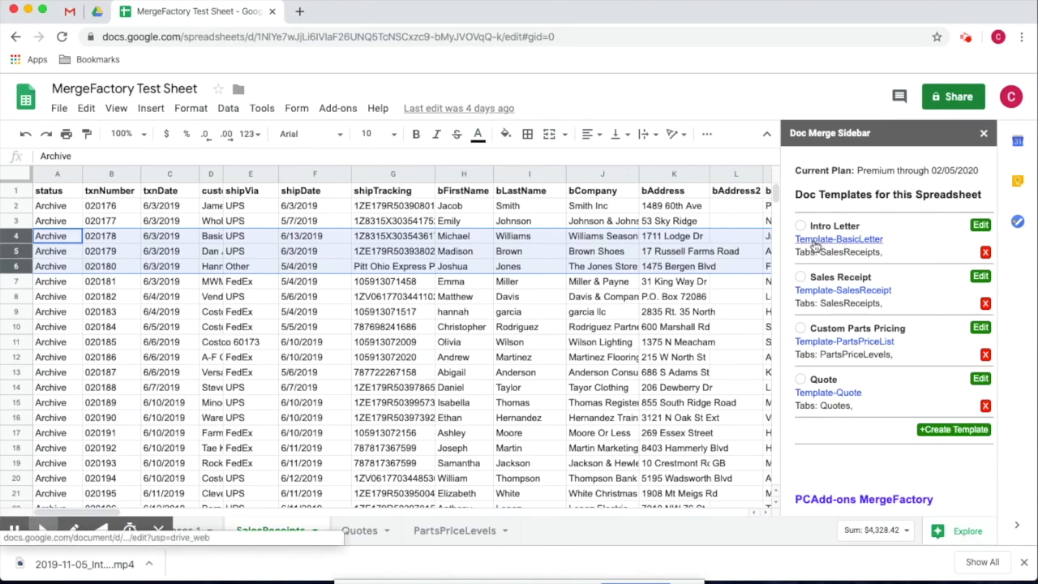
Step: Check the Template-BasicLetter document and run a new doc merge of the selected rows with the Intro Letter template
click(816, 240)
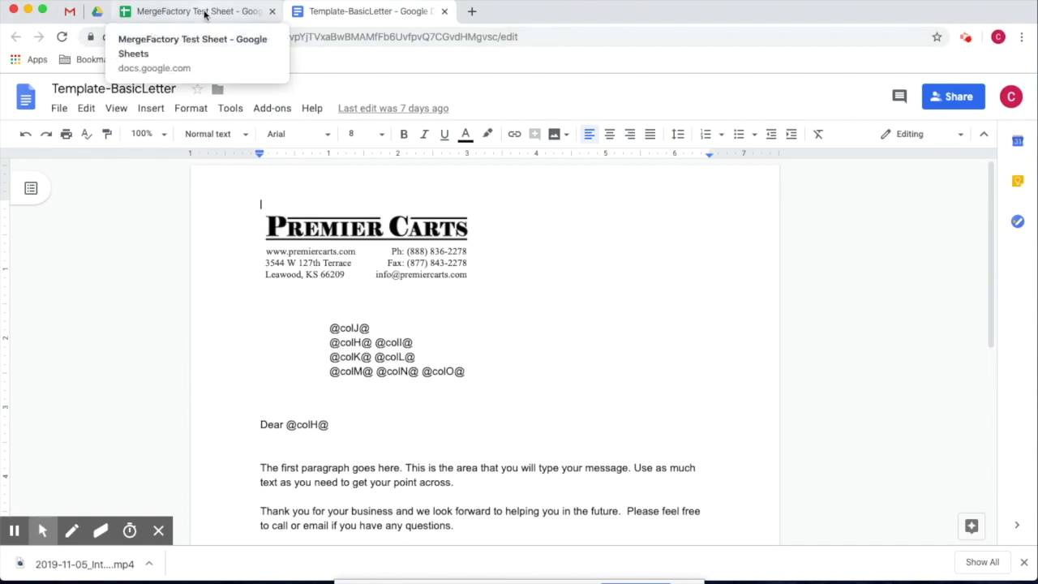
click(166, 11)
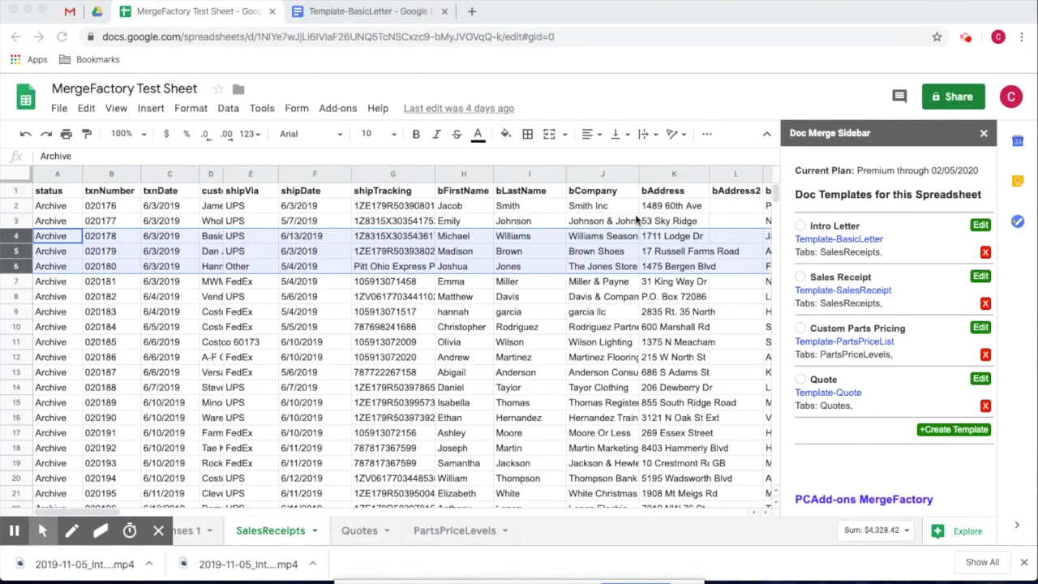
click(802, 228)
click(801, 228)
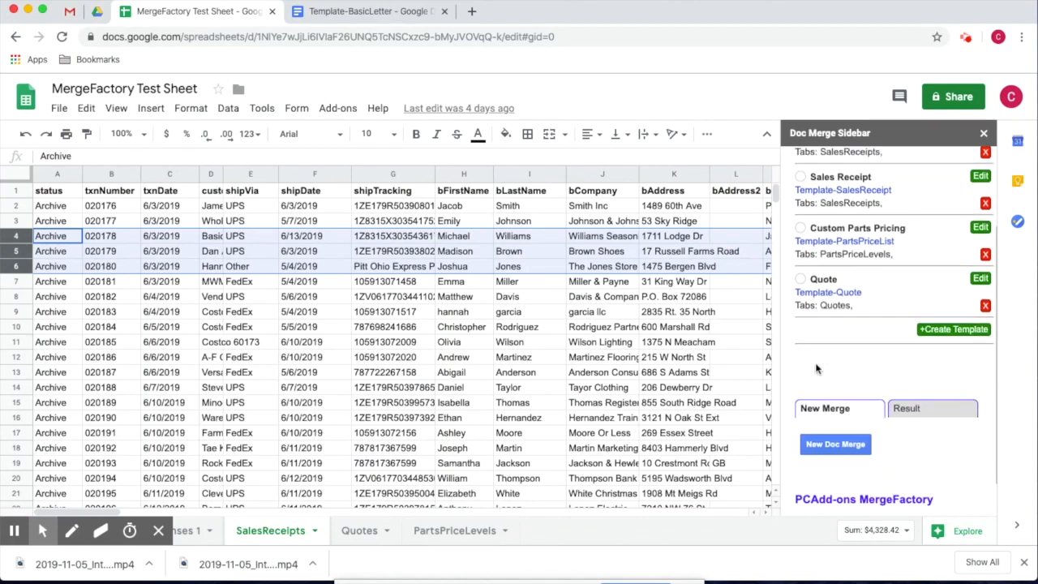
click(820, 444)
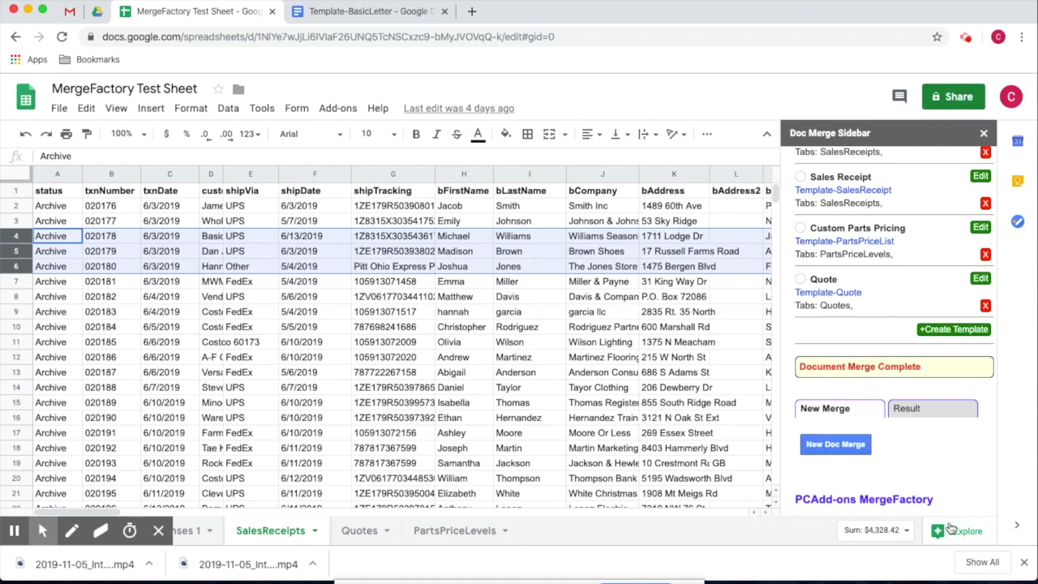
Step: Open the merged Intro Letter document from the merge result and review its letters through to the last page
click(945, 407)
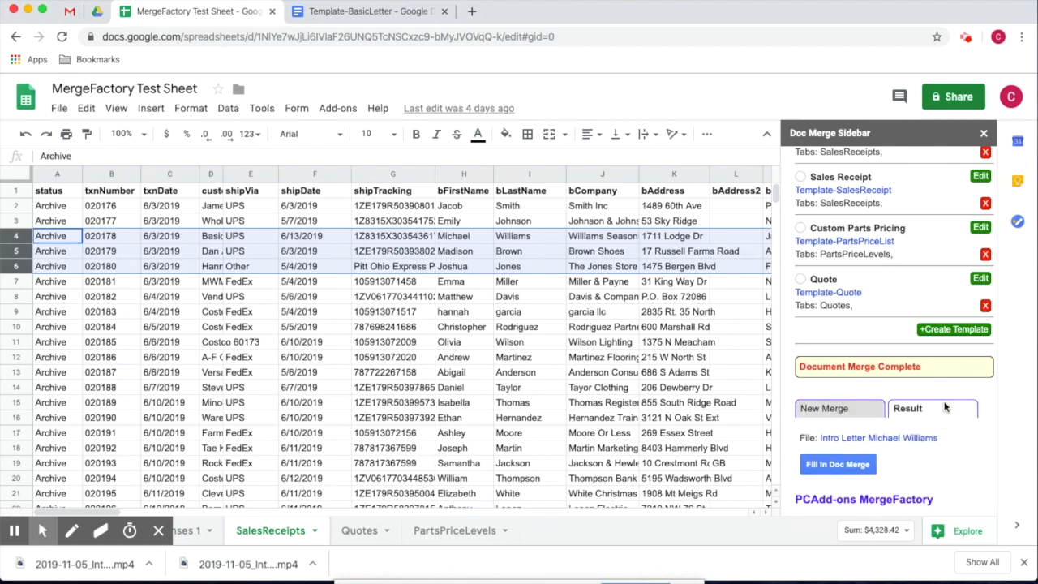
click(878, 440)
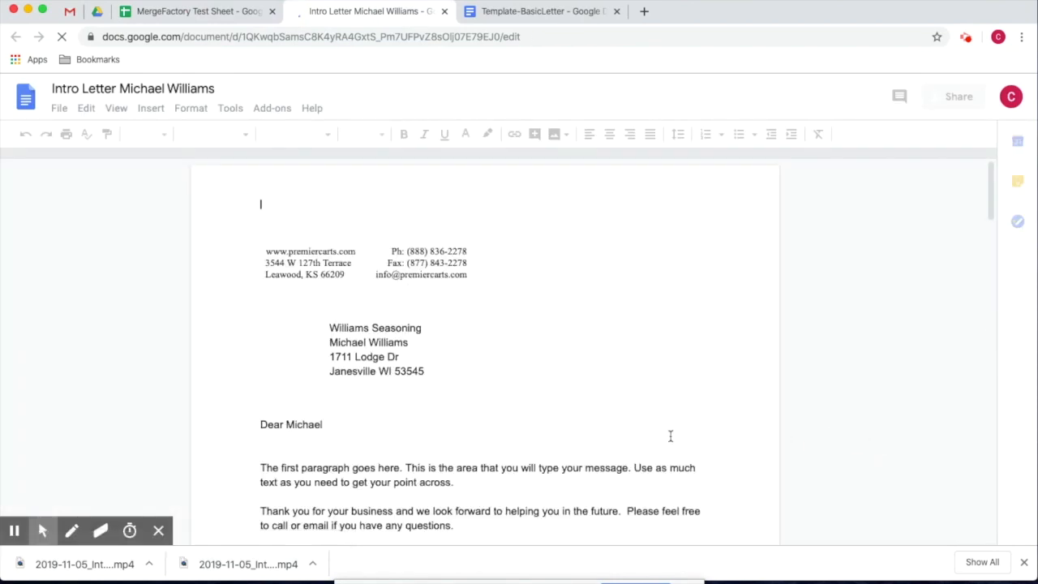
scroll(670, 436, down, 4)
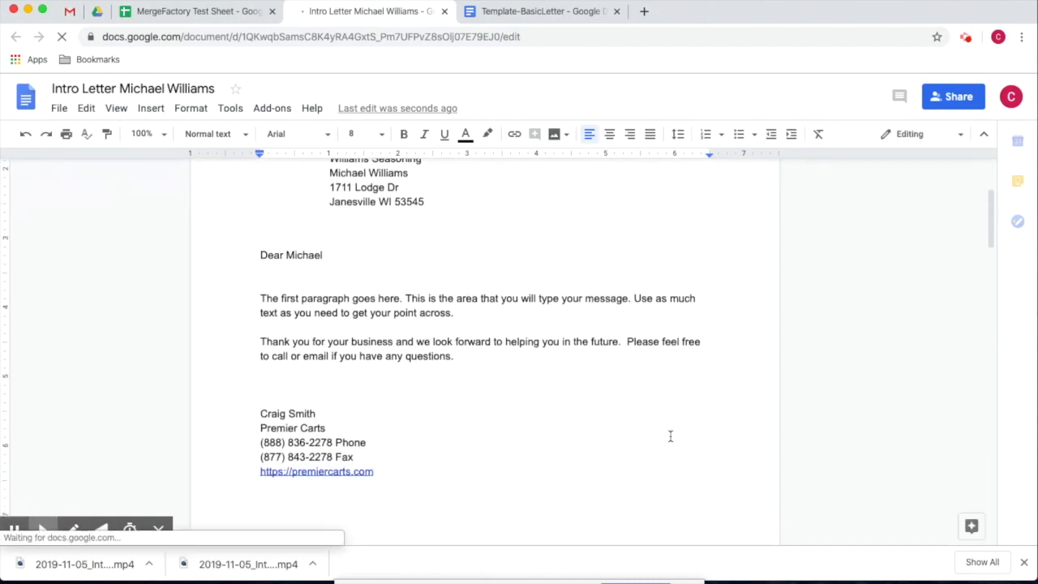
scroll(670, 436, down, 6)
scroll(670, 437, down, 15)
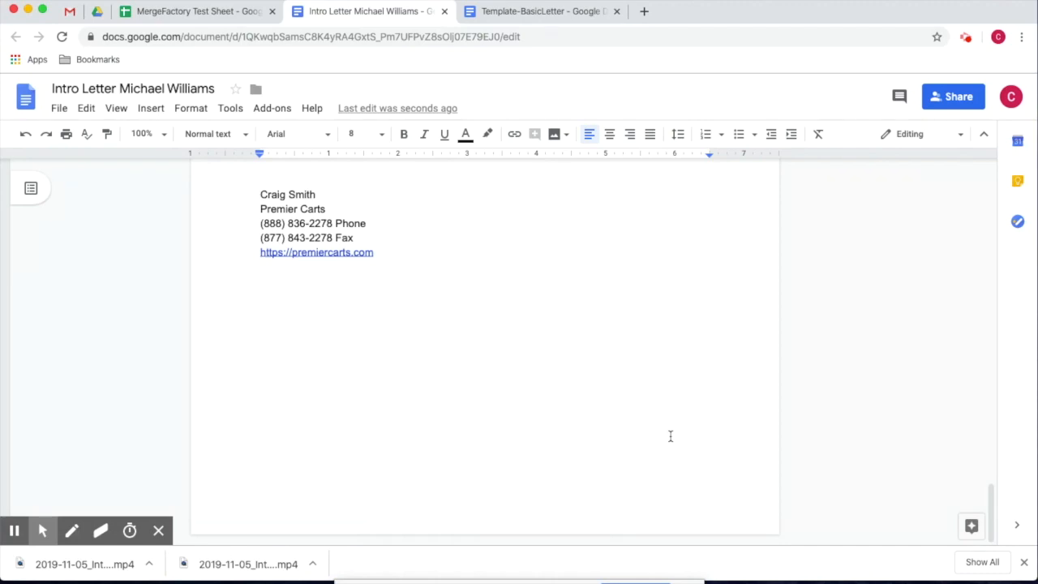
Step: Select rows 10 and 11 on the SalesReceipts sheet and fill their intro letters into the existing merged document
click(214, 14)
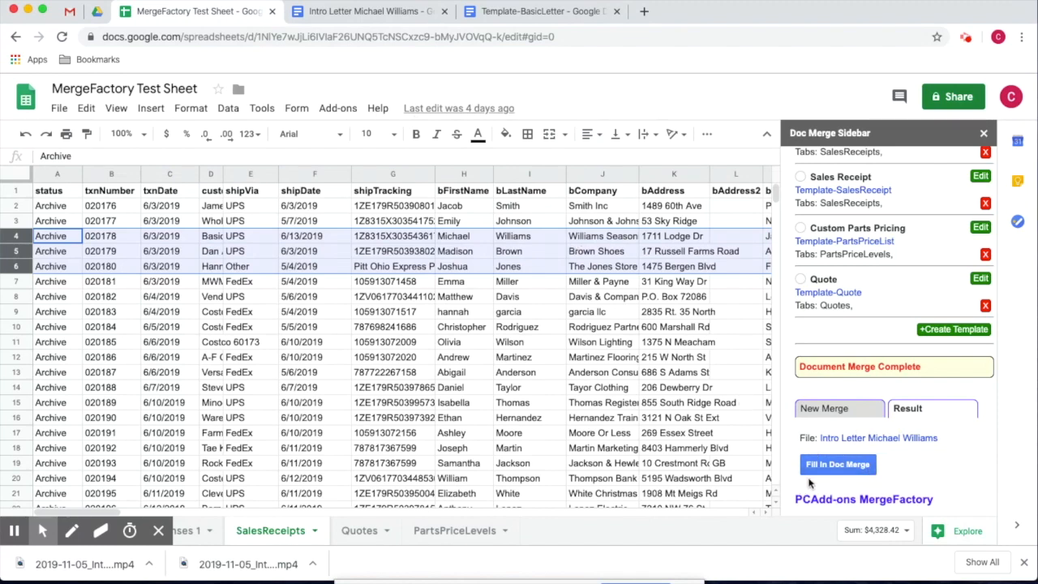
right_click(24, 314)
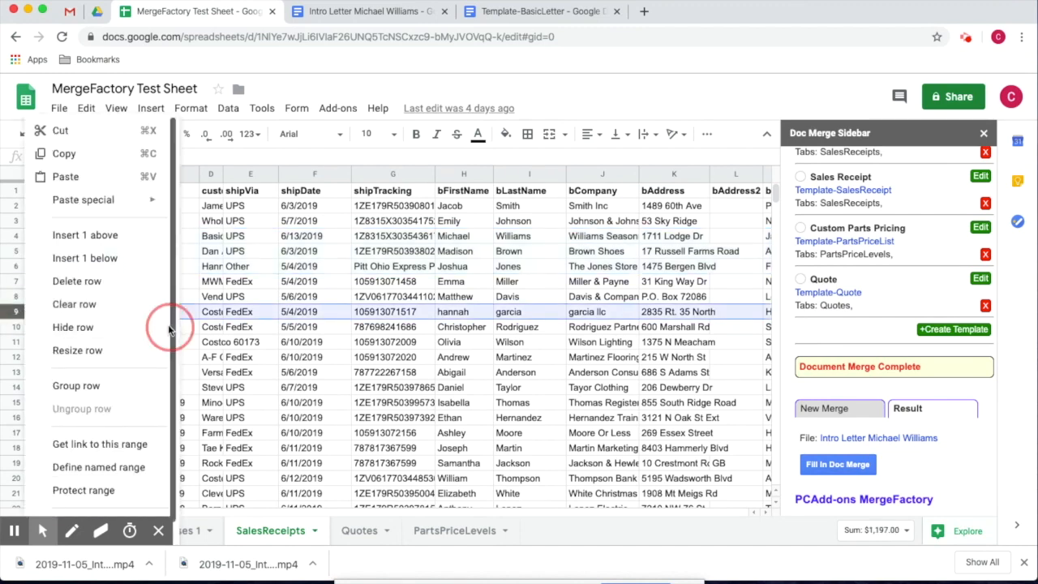
click(210, 331)
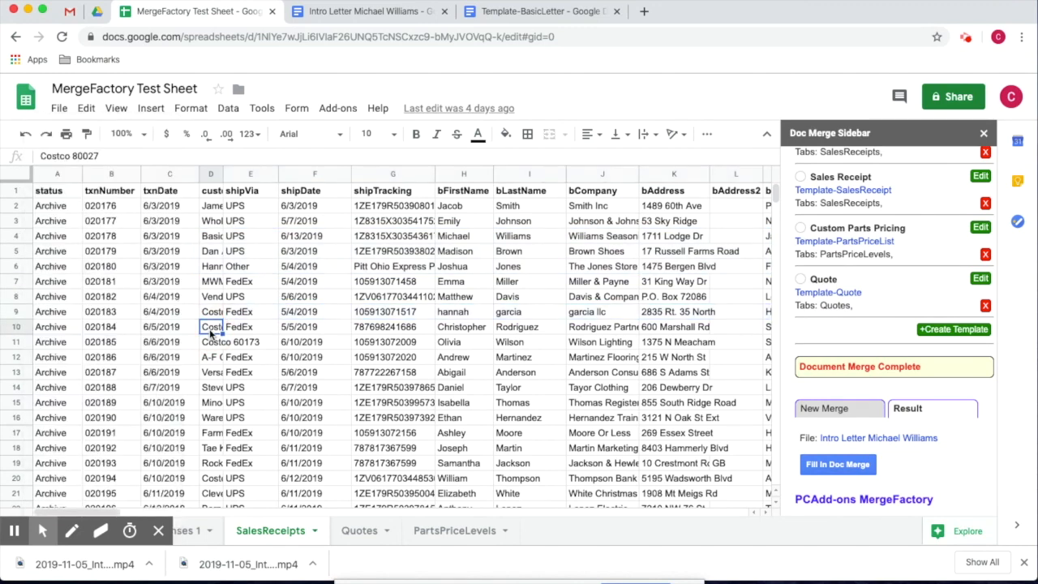
click(25, 328)
shift+click(24, 343)
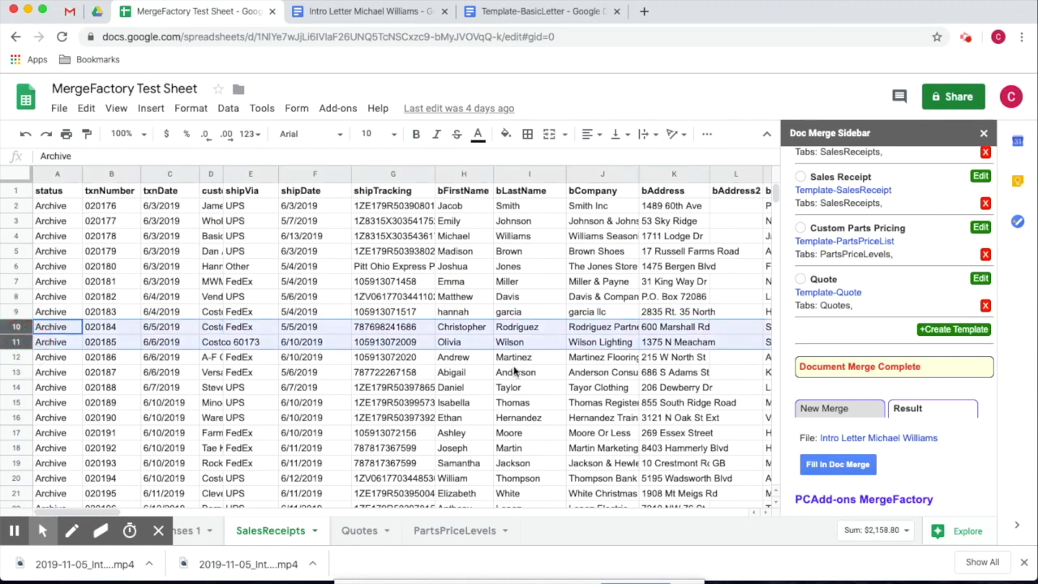
click(836, 469)
Step: Check the end of the merged Intro Letter document for the added letters
click(373, 8)
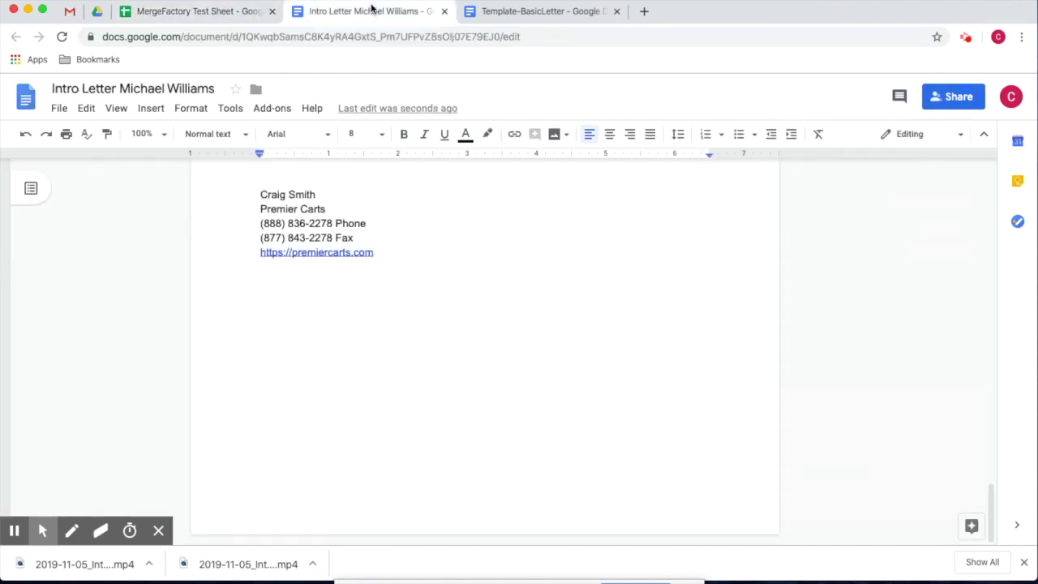
scroll(557, 354, down, 5)
scroll(556, 354, down, 5)
scroll(556, 354, down, 10)
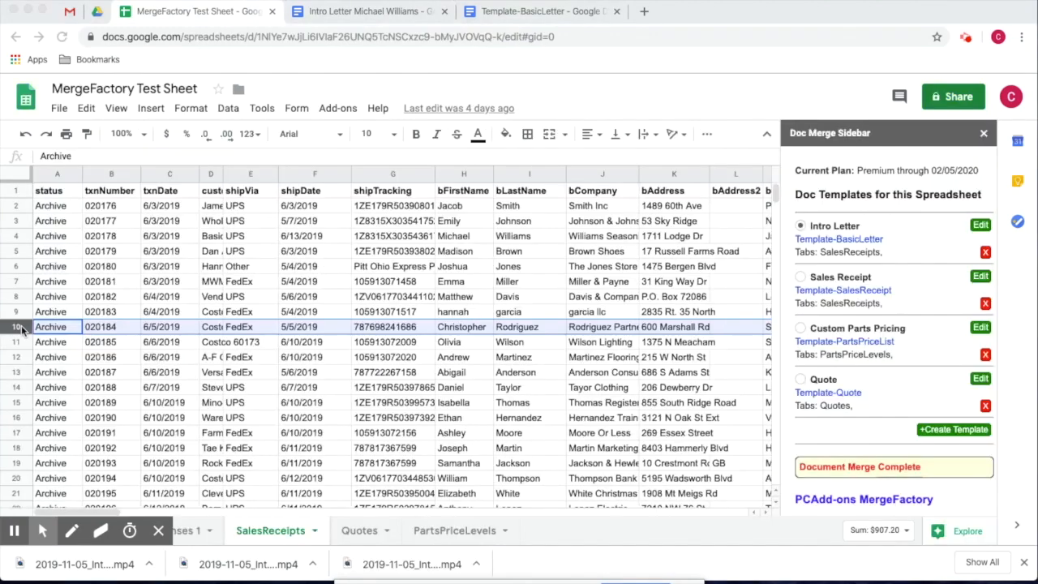
Step: Select only row 10 on the SalesReceipts sheet and run a new doc merge with the Intro Letter template
click(22, 330)
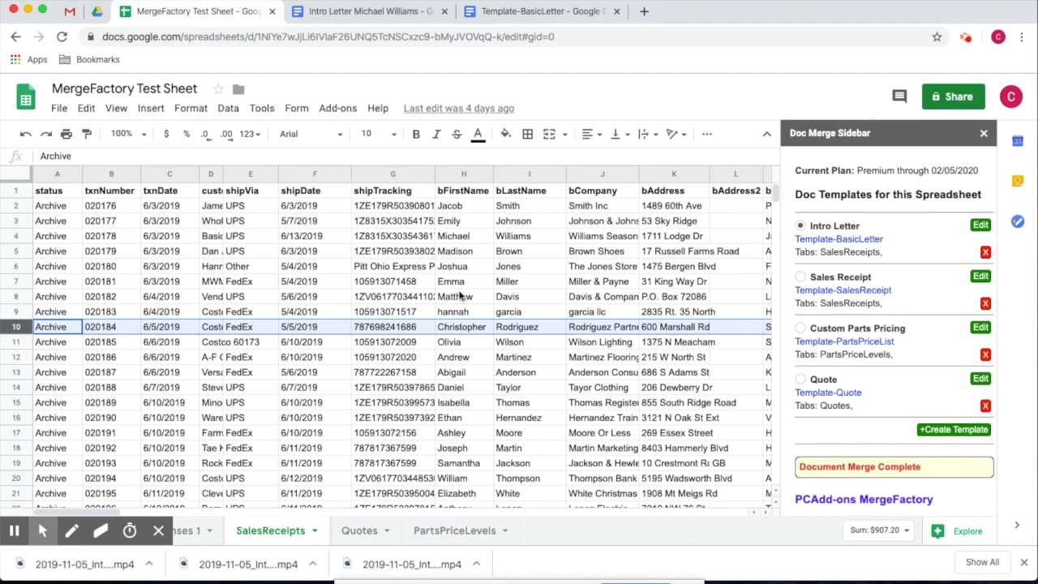
click(678, 326)
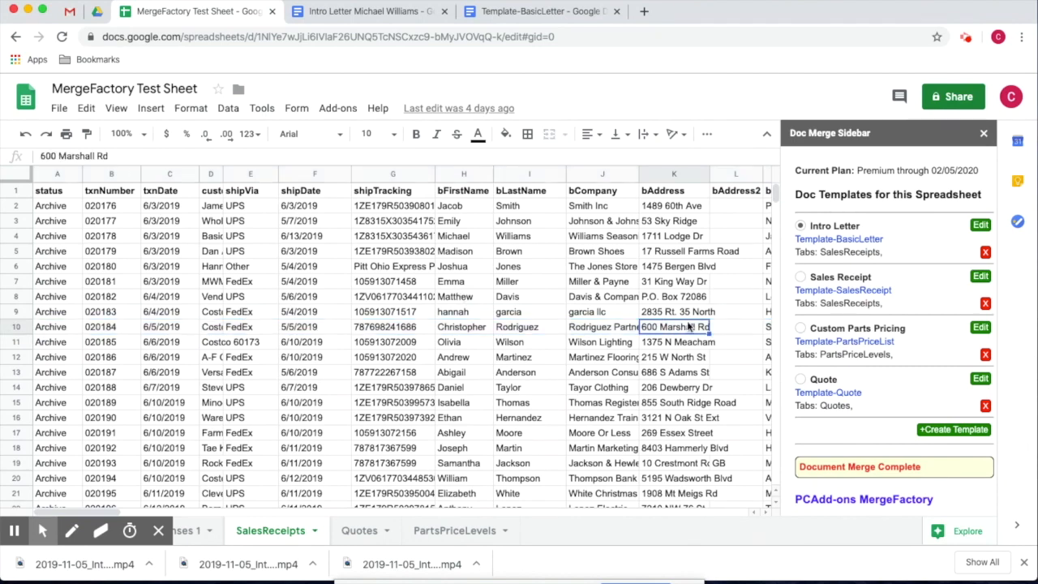
click(16, 326)
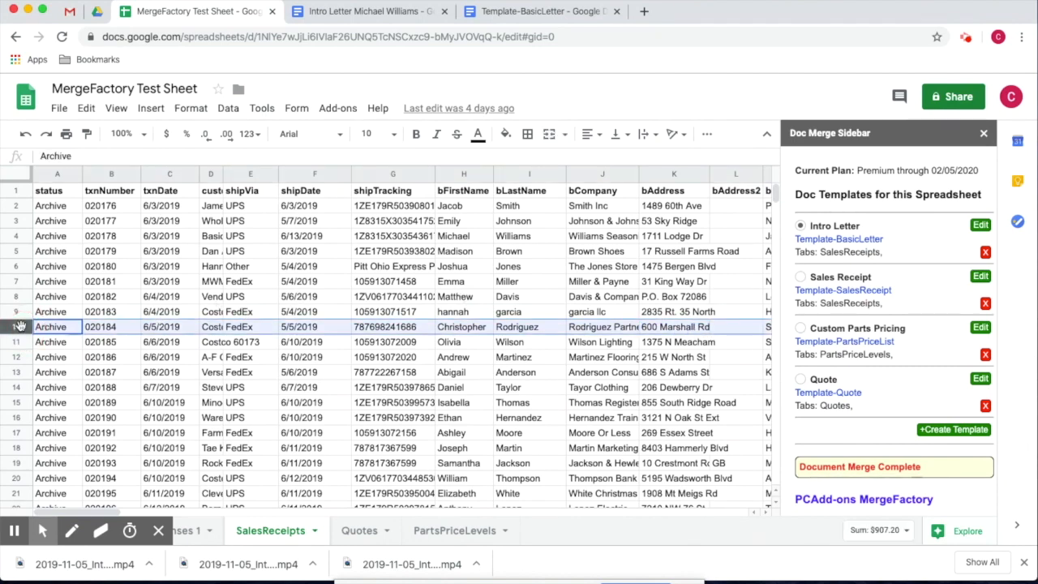
scroll(811, 416, down, 2)
click(811, 415)
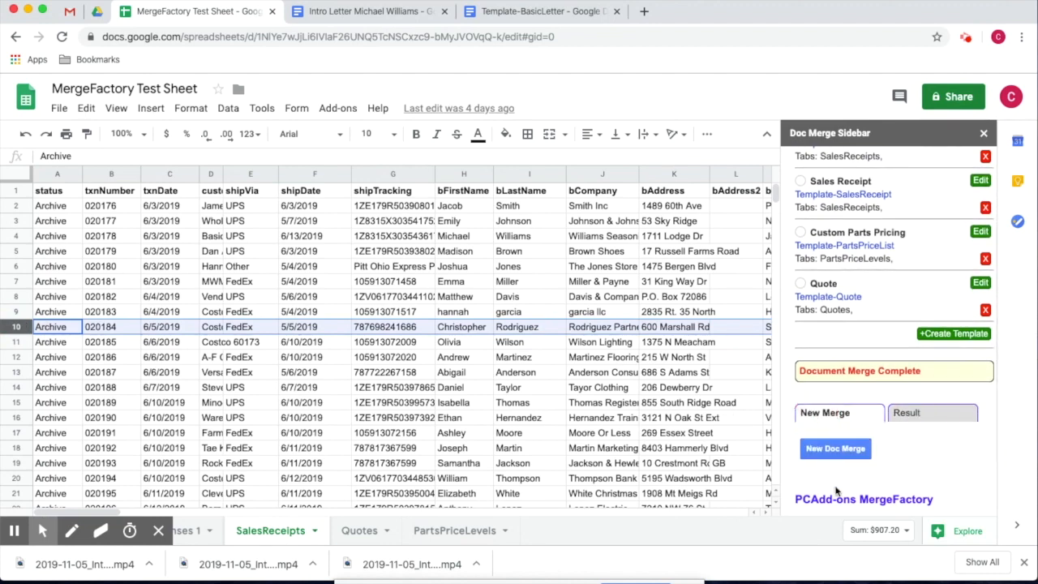
click(837, 451)
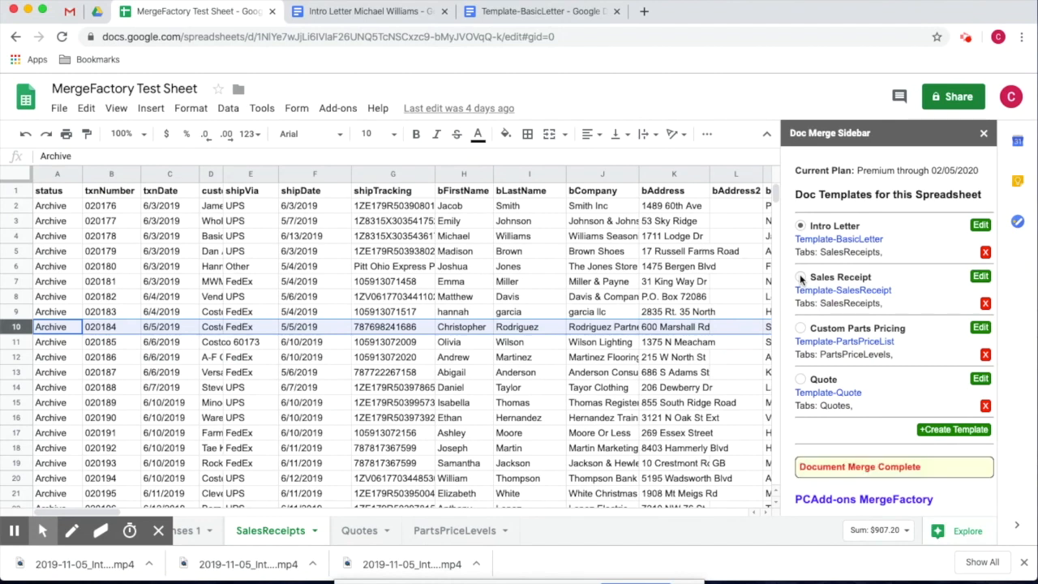
Step: Fill the Sales Receipt template for row 10 into the newly merged letter document
click(800, 277)
scroll(815, 374, down, 2)
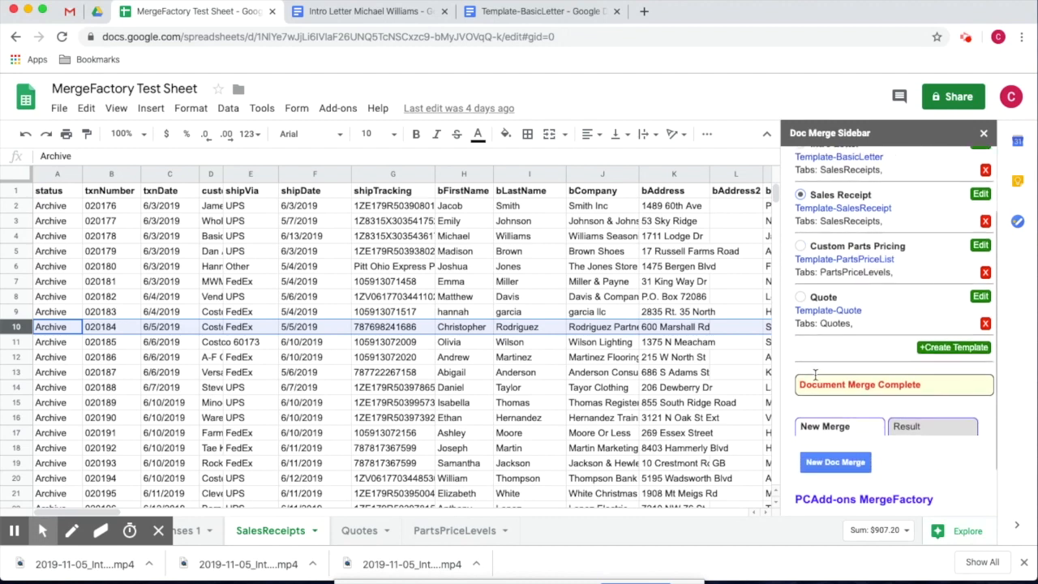
click(917, 427)
click(843, 481)
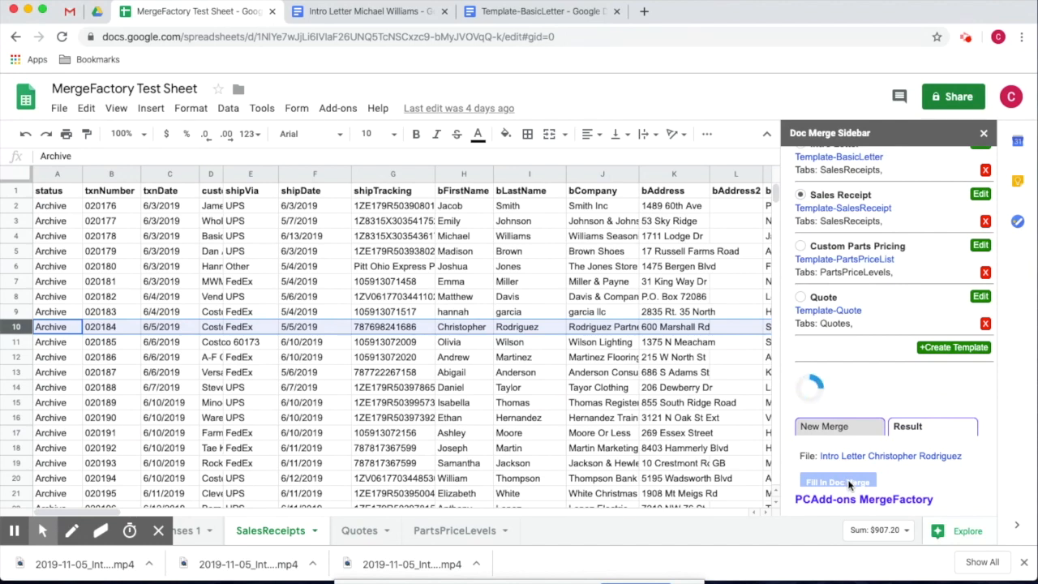
Step: Select row 10 on the Quotes sheet and fill the Quote template into the same merged document
click(360, 531)
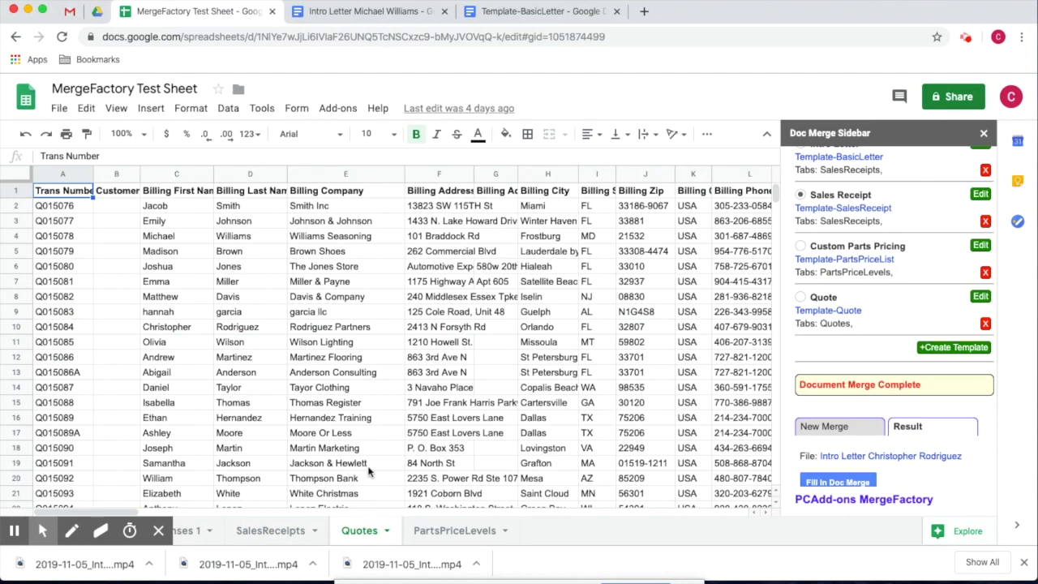
click(21, 326)
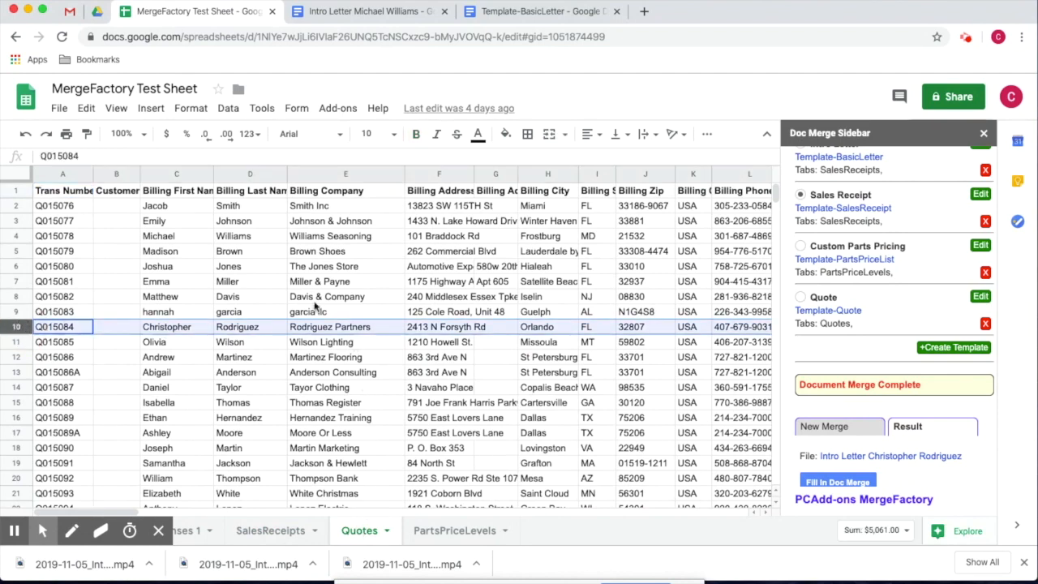
click(802, 299)
click(839, 478)
Step: Select the Retail row on the PartsPriceLevels sheet and fill the Custom Parts Pricing template into the same merged document
click(450, 532)
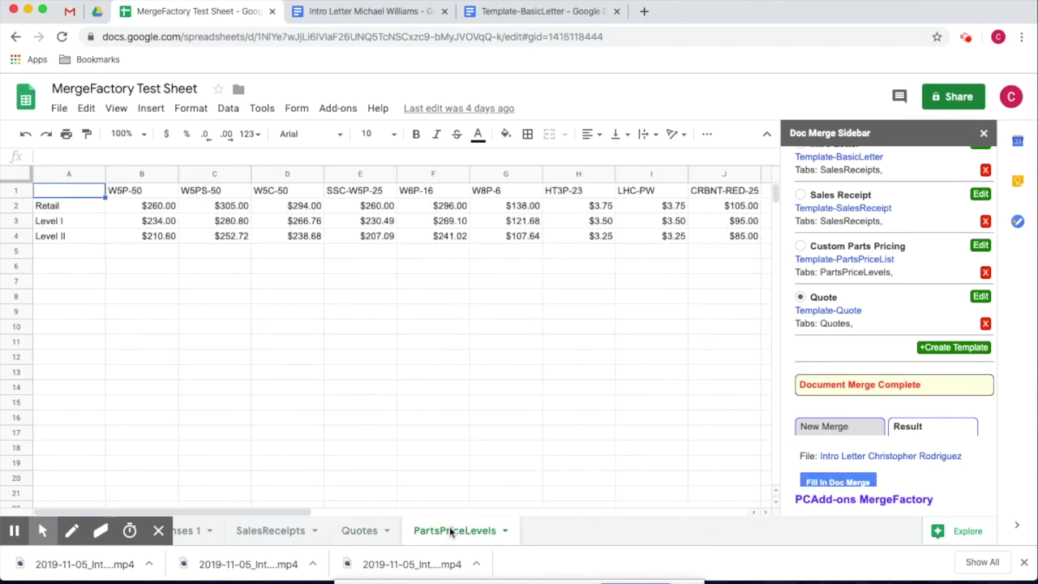
click(16, 221)
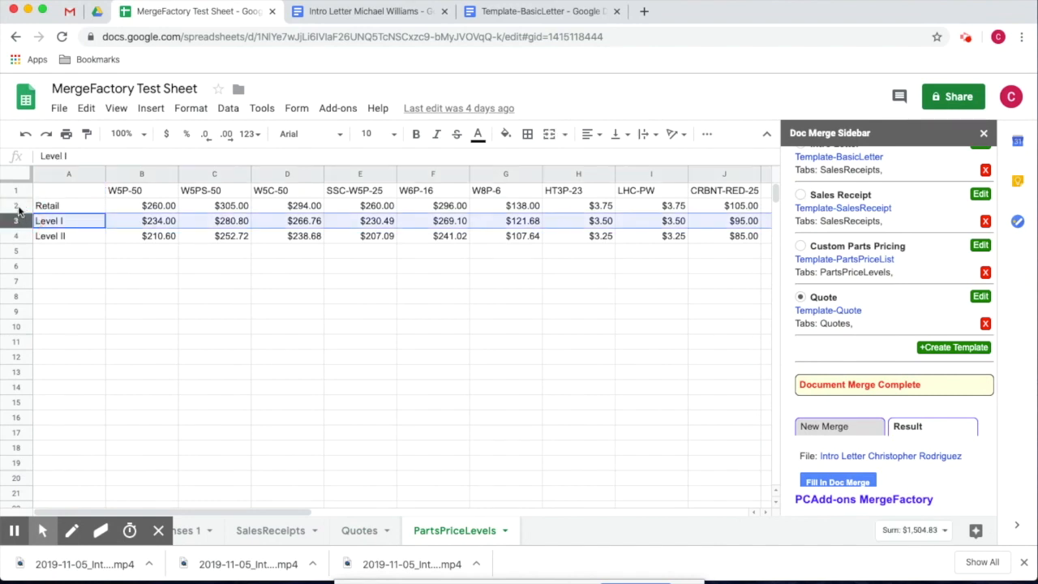
click(17, 207)
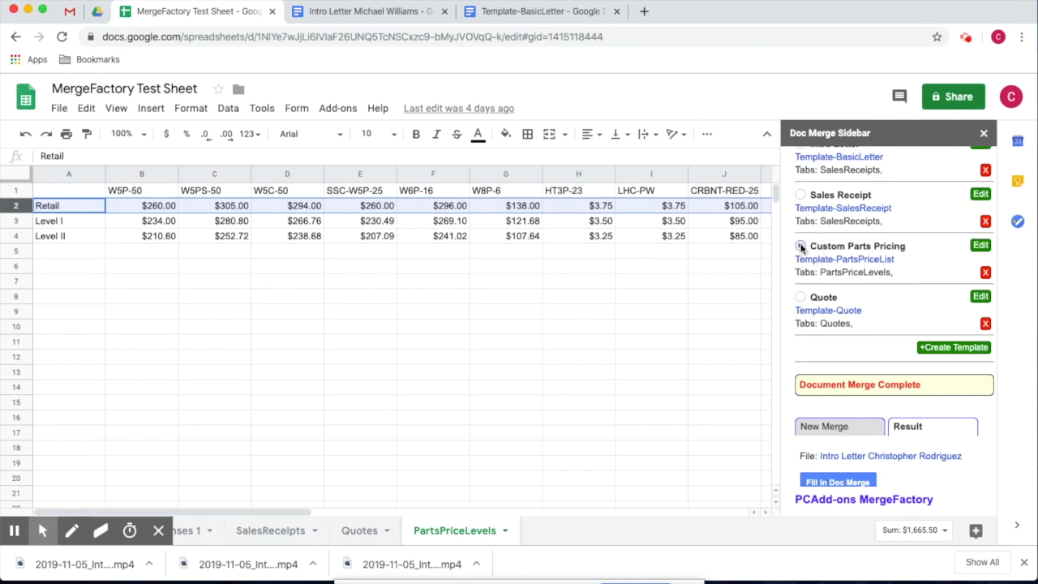
click(845, 481)
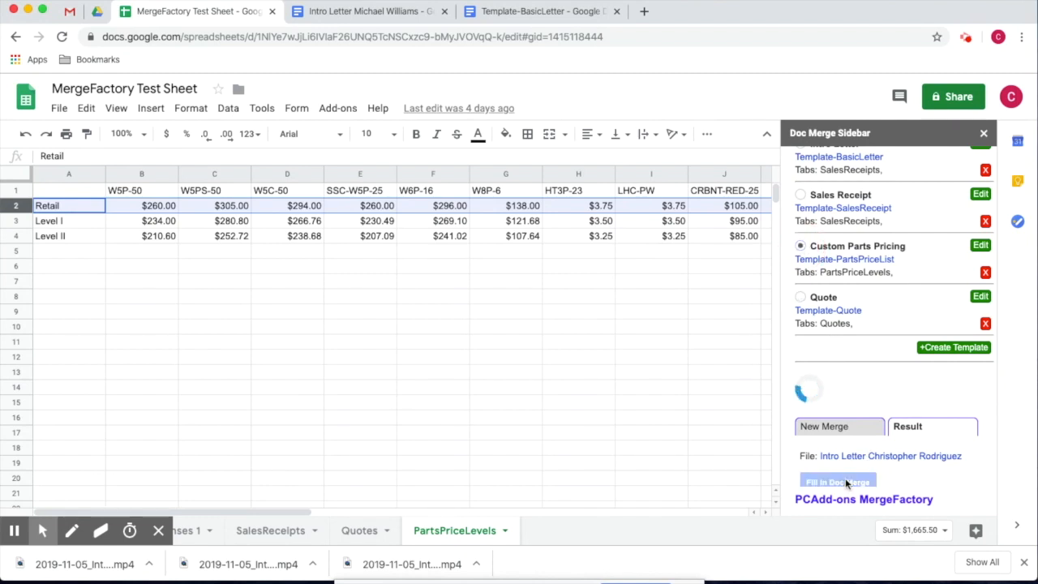
Step: Open the merged letter document and review its letter, Sales Receipt, Quotation and Parts Price List pages
click(890, 459)
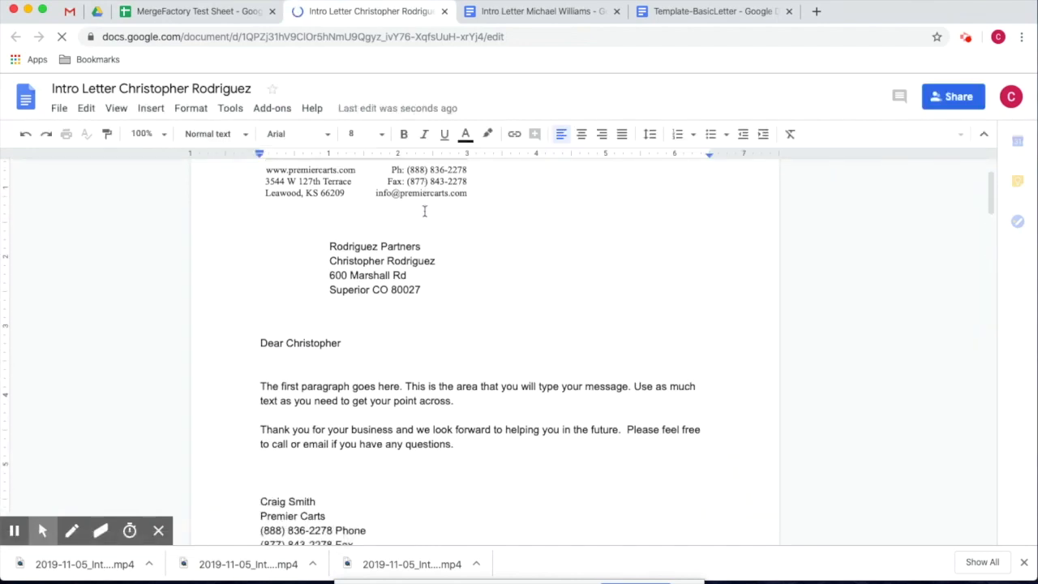
scroll(424, 211, down, 5)
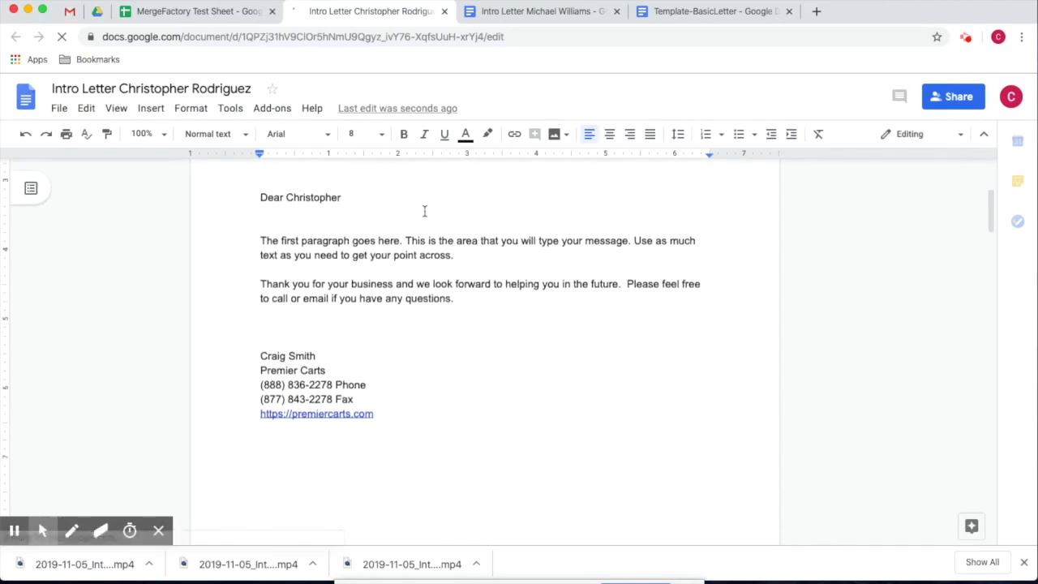
scroll(424, 211, down, 5)
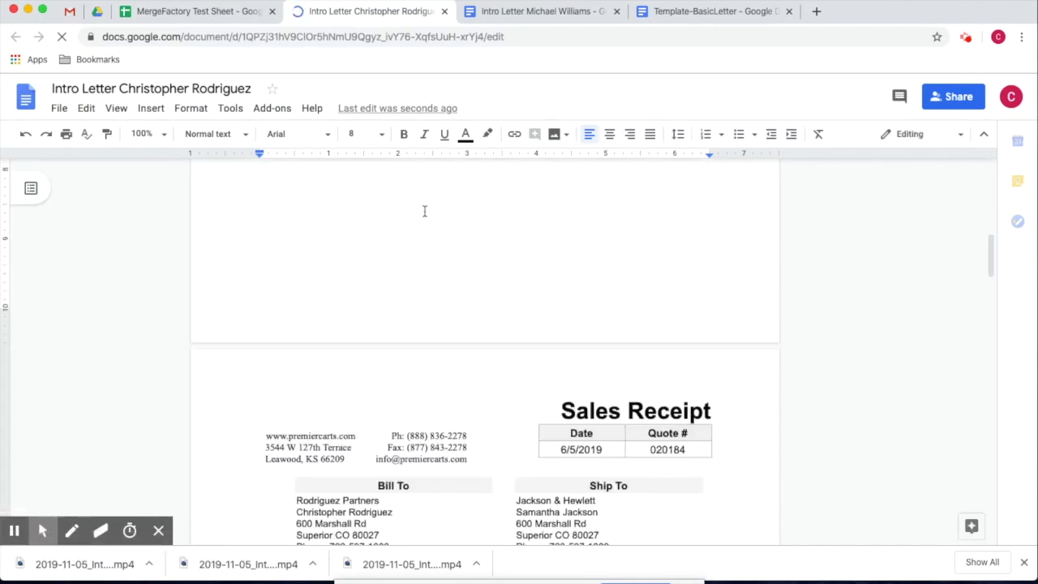
scroll(424, 211, down, 6)
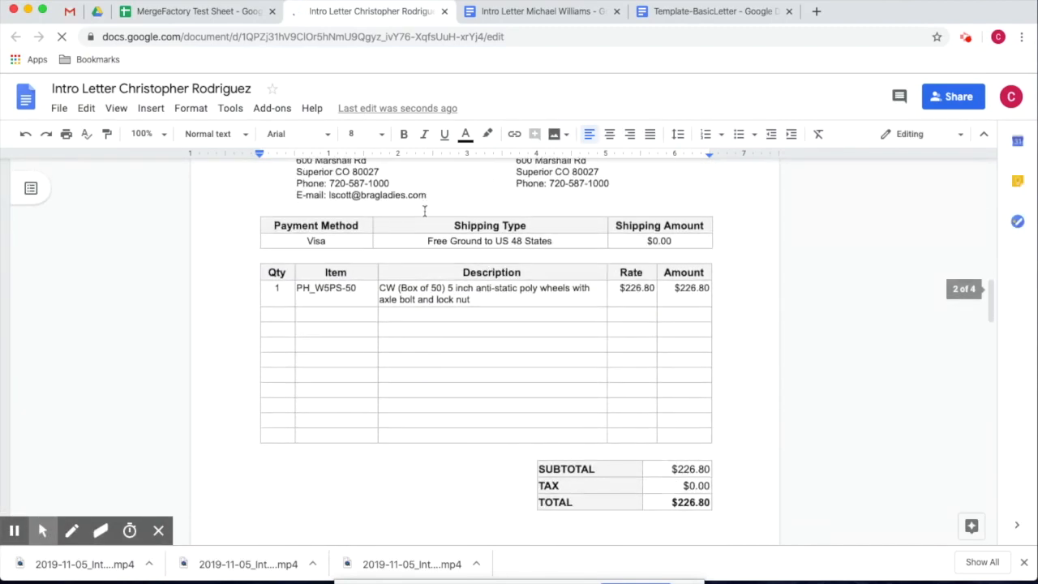
scroll(424, 211, down, 6)
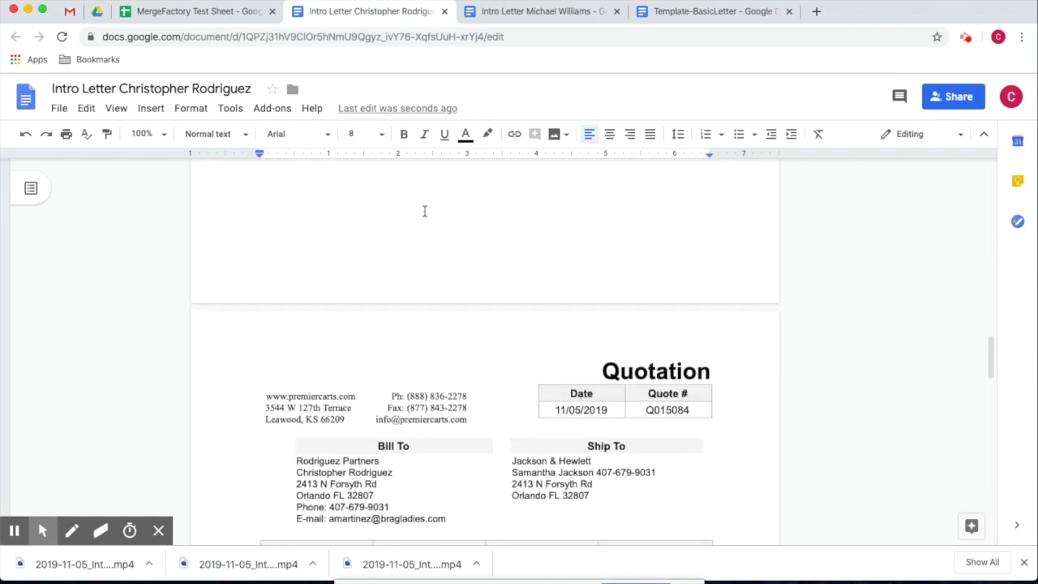
scroll(424, 211, down, 8)
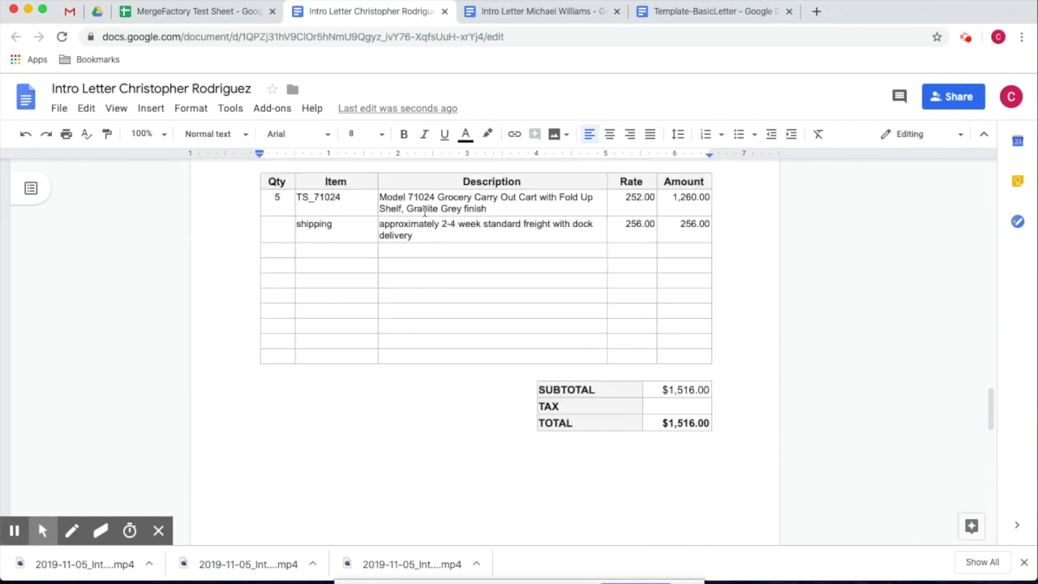
scroll(424, 211, down, 3)
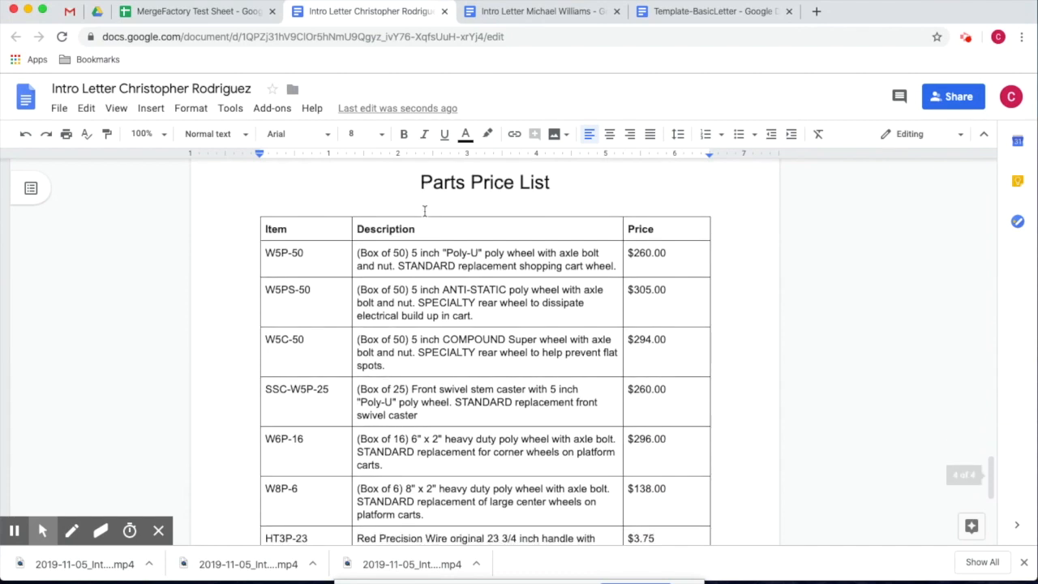
scroll(425, 211, down, 5)
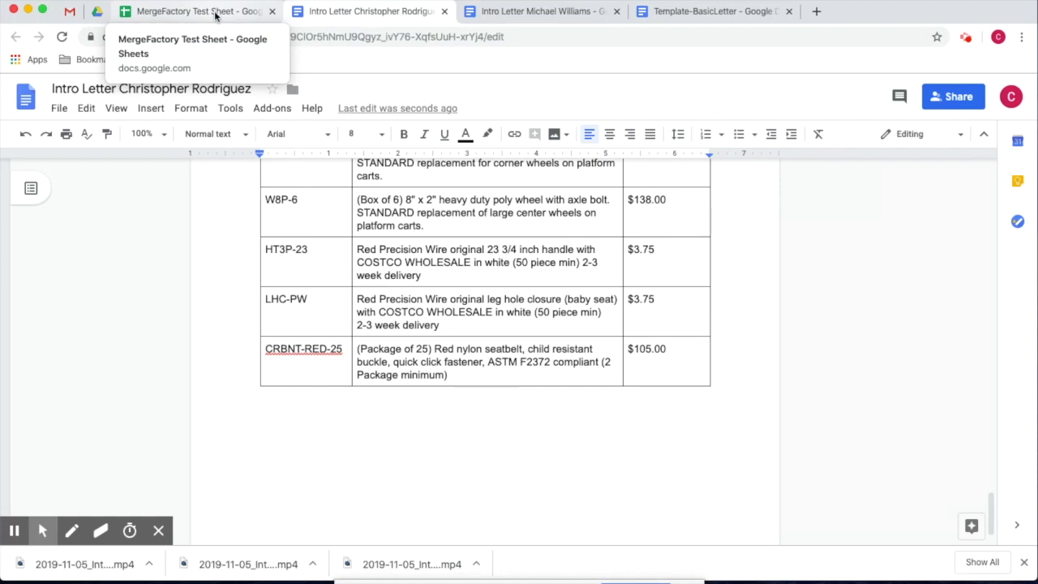
Step: Return to the MergeFactory Test Sheet, switch to the SalesReceipts sheet and show MergeFactory's email sidebar
click(215, 13)
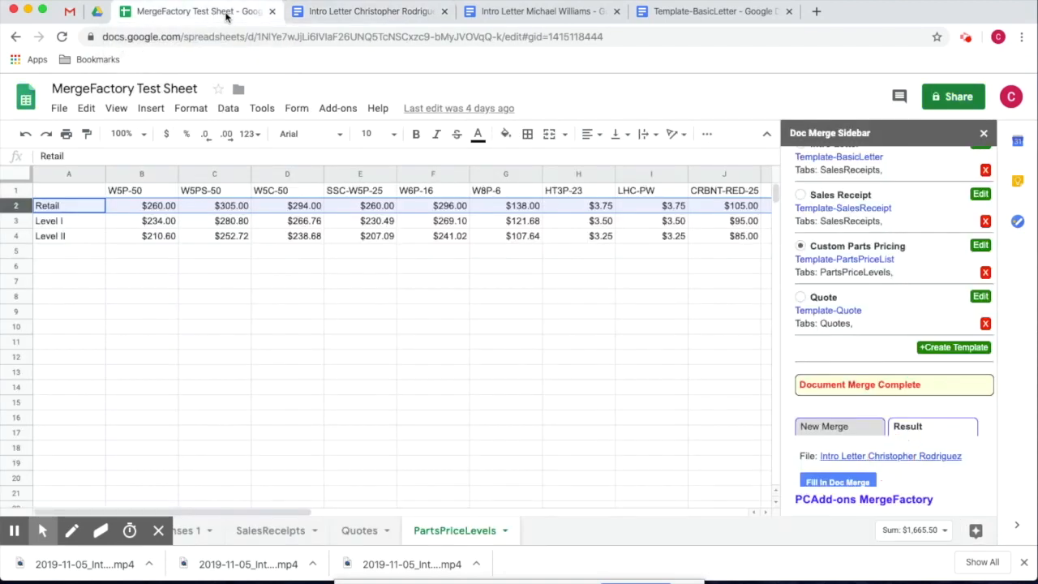
click(270, 531)
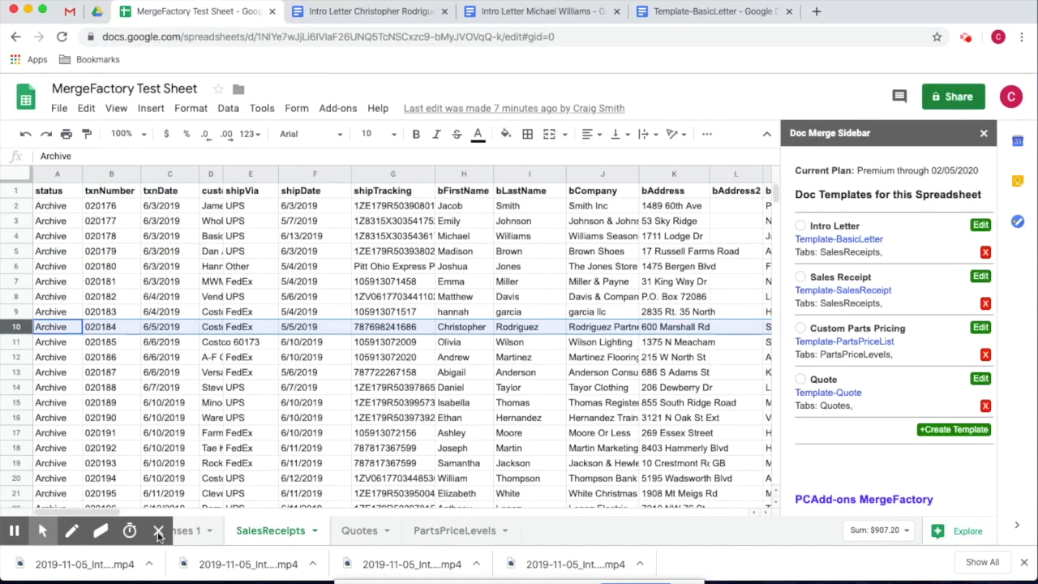
click(158, 531)
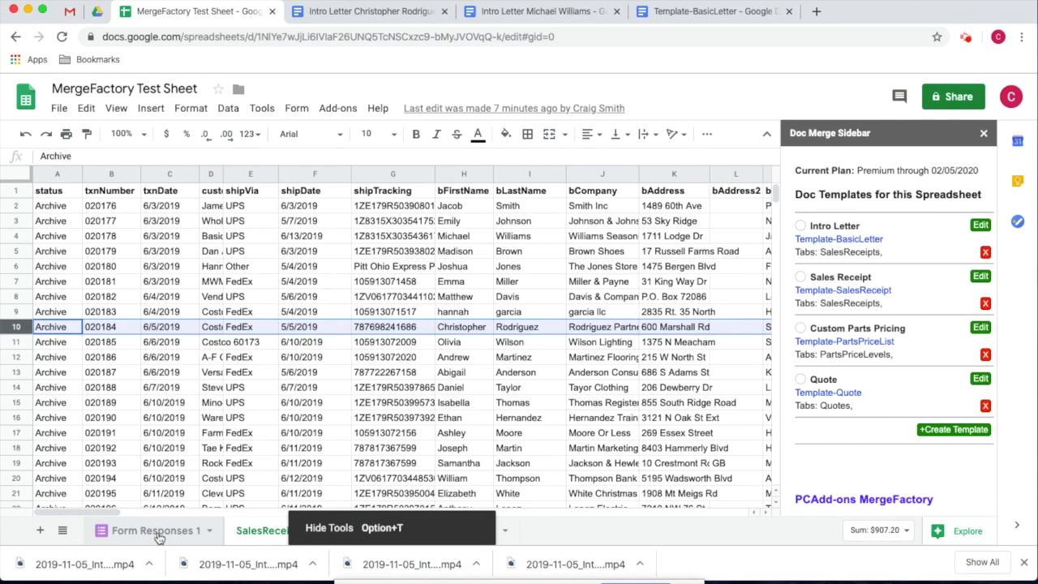
click(341, 108)
mouse_move(405, 170)
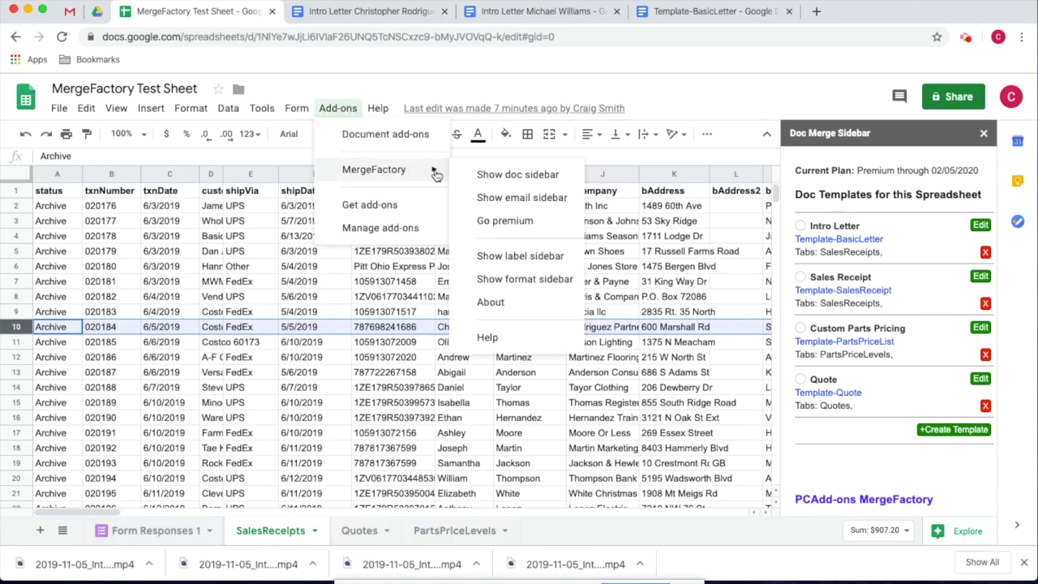
click(504, 200)
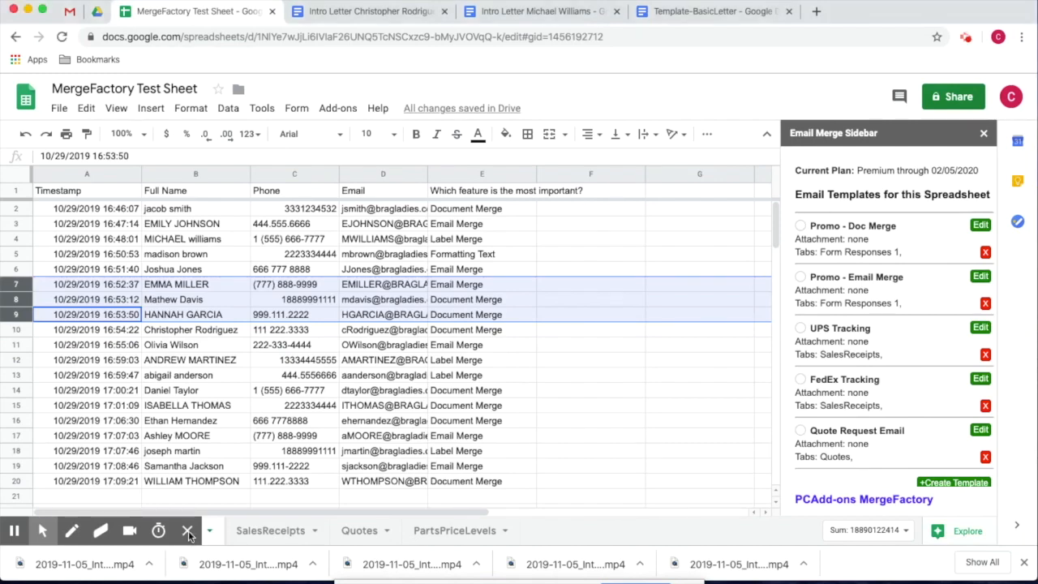
Step: Select row 2 on the Form Responses 1 sheet and create an email merge with the Promo - Doc Merge template
click(188, 532)
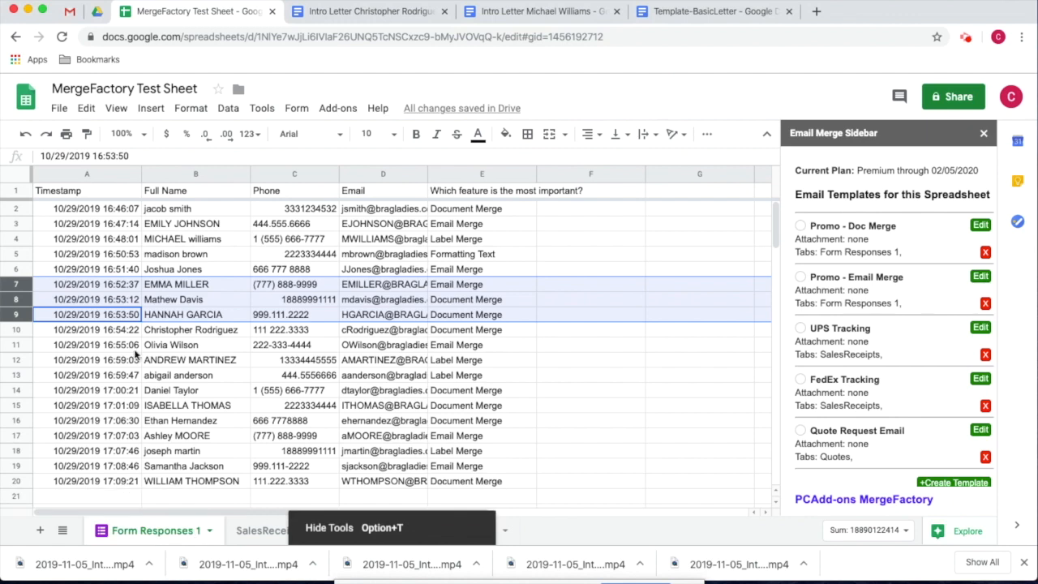
click(23, 209)
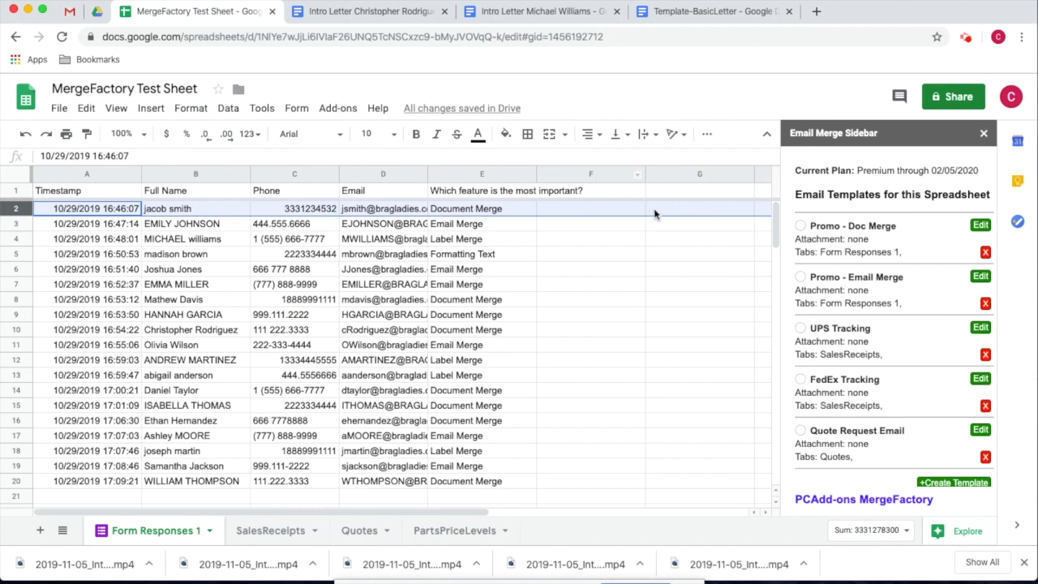
click(800, 226)
scroll(864, 434, down, 3)
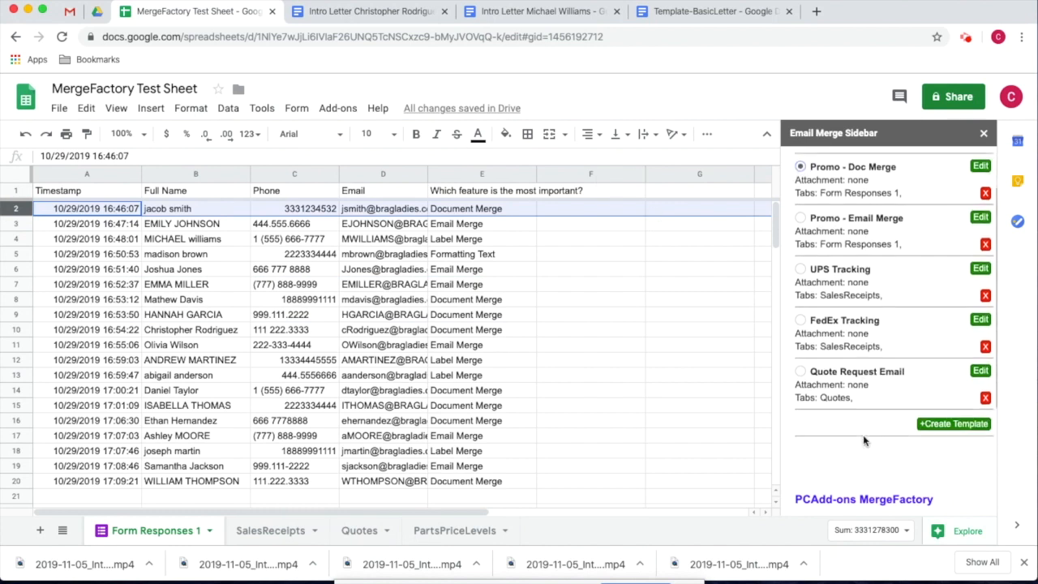
scroll(863, 438, down, 1)
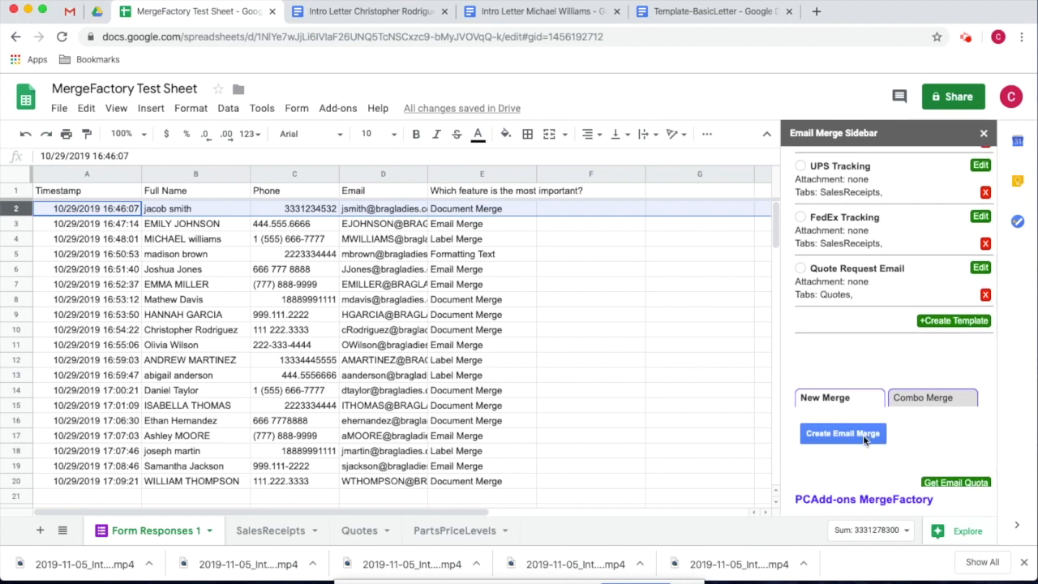
click(863, 435)
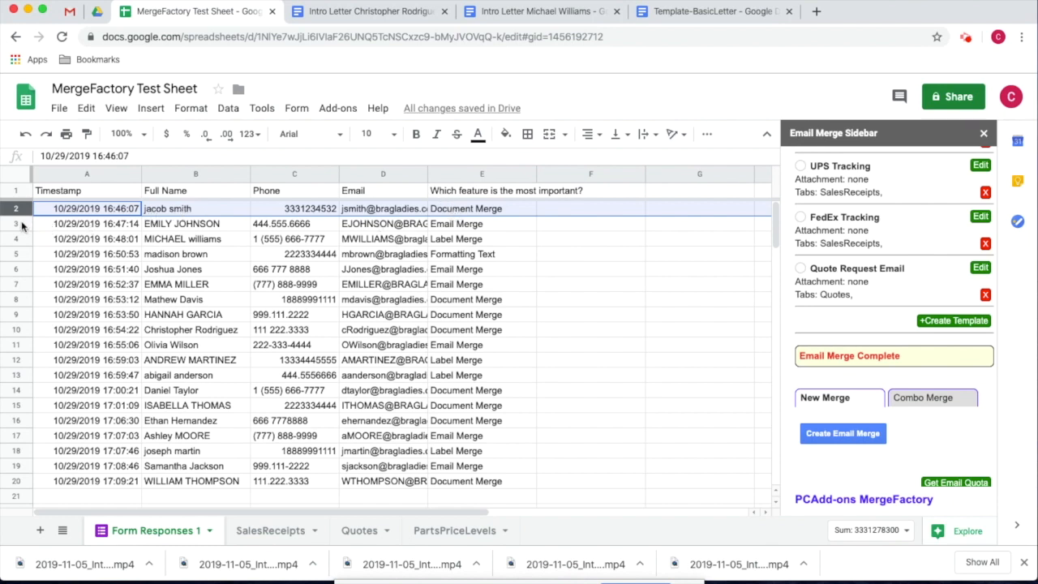
Step: Select row 3 on the Form Responses 1 sheet and create an email merge with the Promo - Email Merge template
click(26, 226)
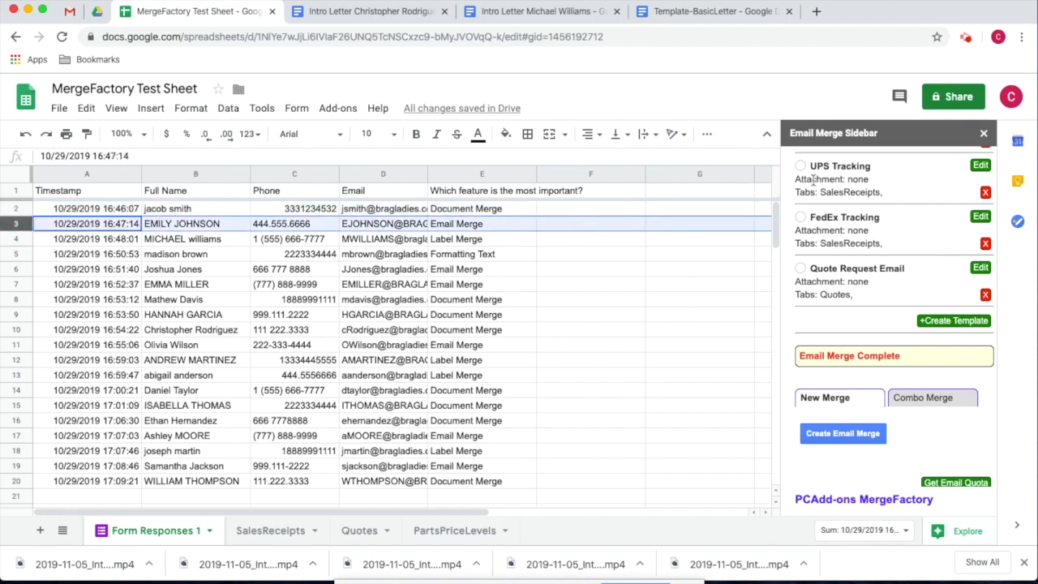
scroll(821, 184, up, 3)
click(802, 251)
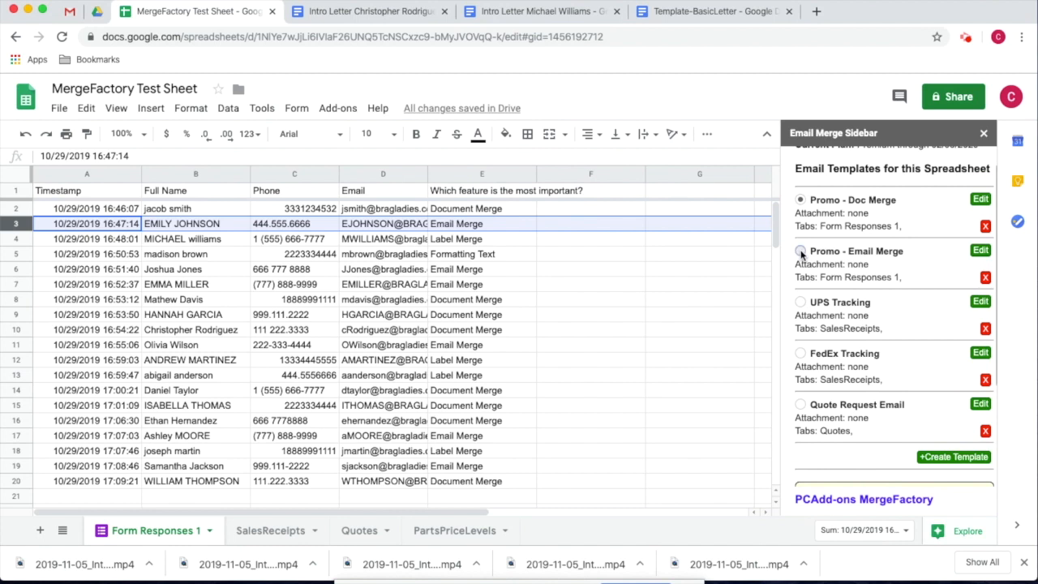
scroll(829, 300, down, 3)
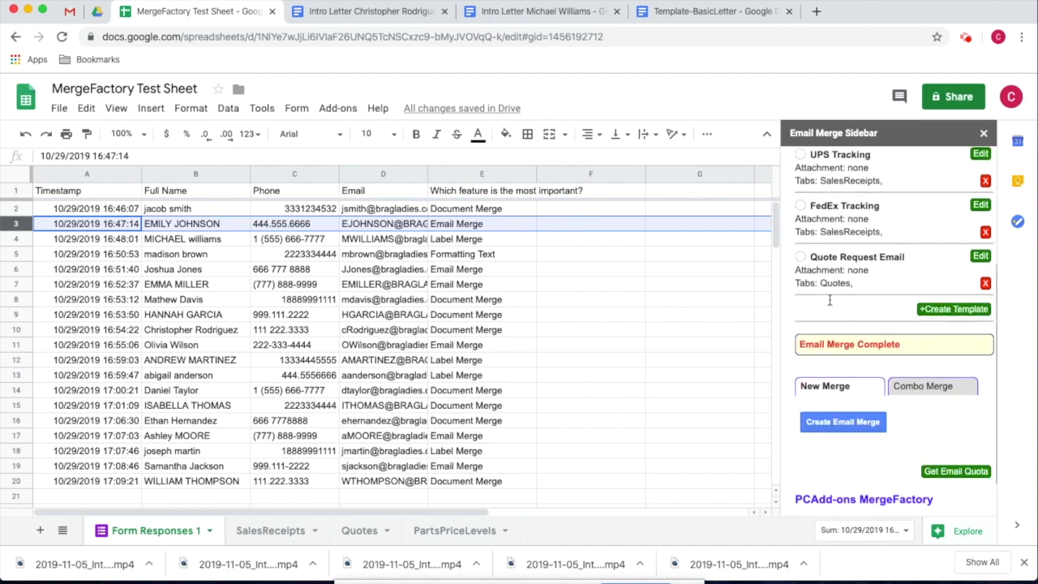
click(834, 427)
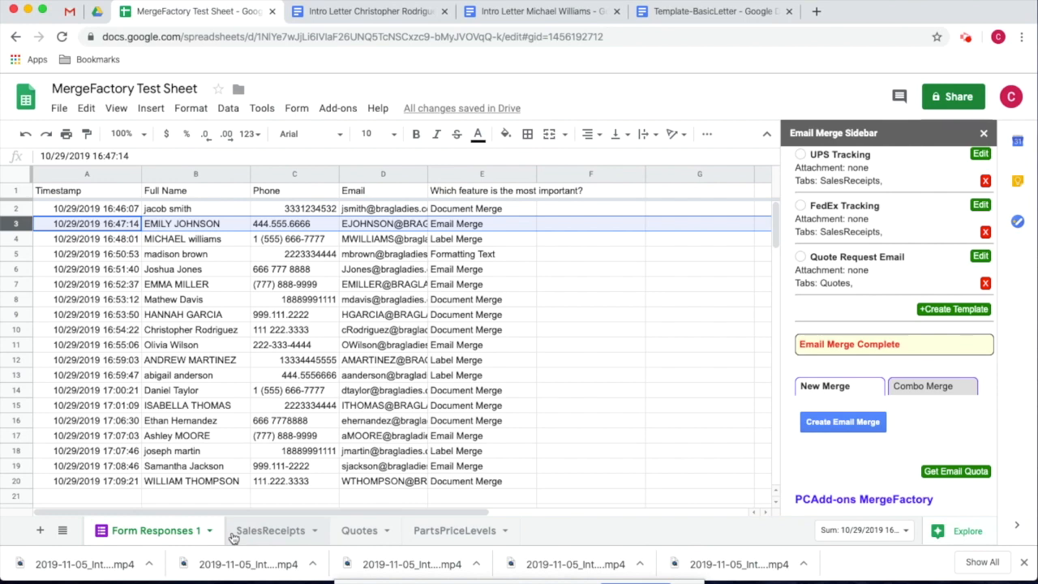
Step: Select the shipTracking cell in row 14 of the SalesReceipts sheet and create an email merge with the UPS Tracking template
click(275, 533)
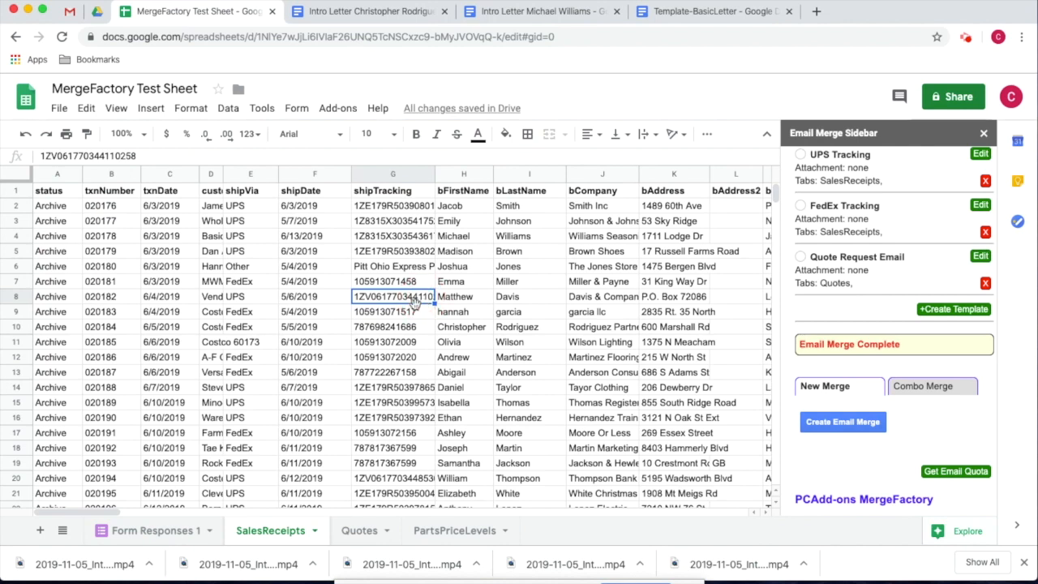
click(399, 389)
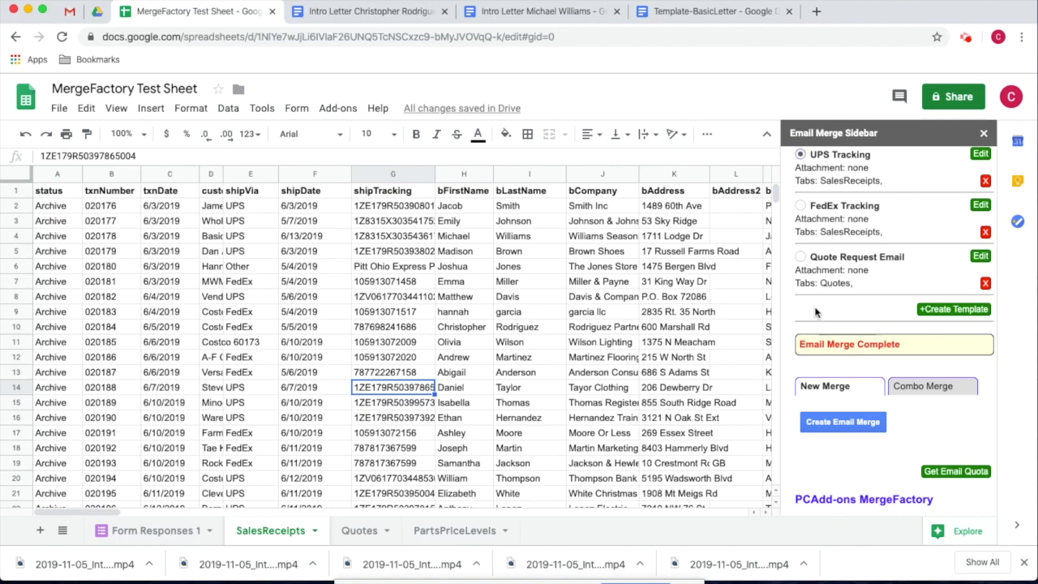
click(844, 421)
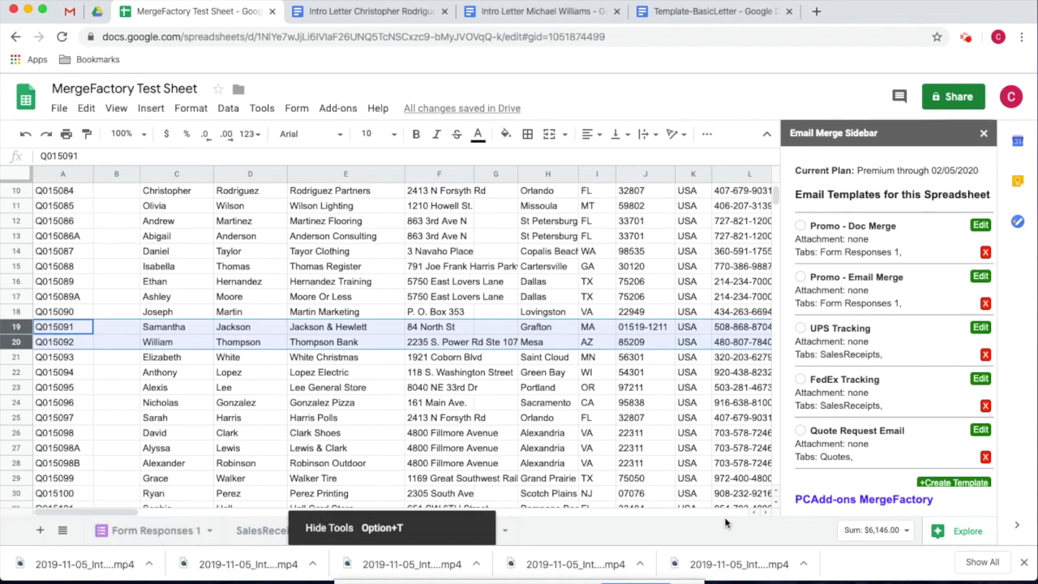
Step: Create a combo merge for rows 19 and 20 of the Quotes sheet, using the Quote Request Email template with the Quote doc attached as PDF
scroll(852, 481, down, 2)
scroll(852, 481, down, 2)
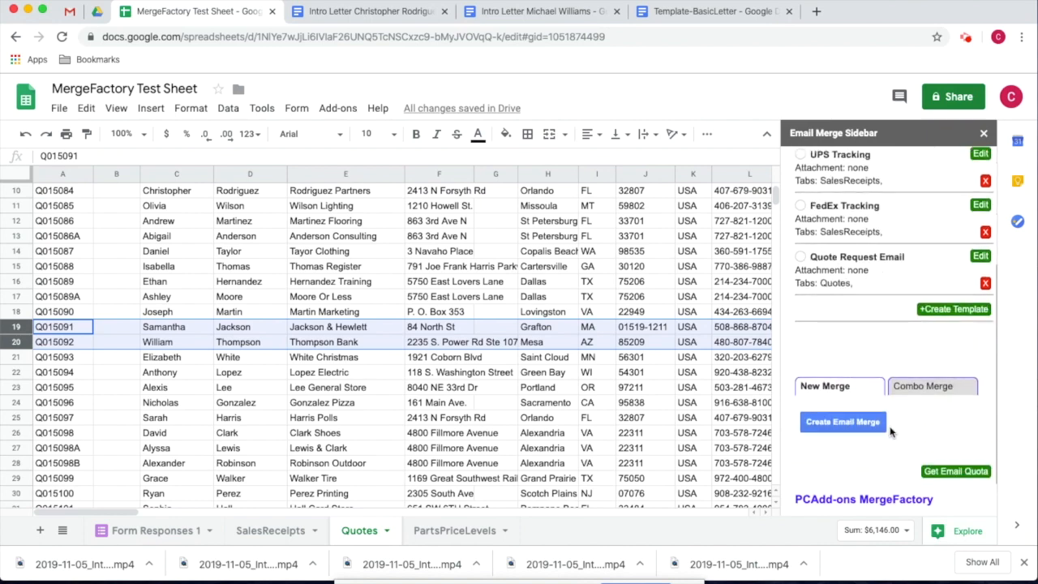
click(935, 386)
click(922, 426)
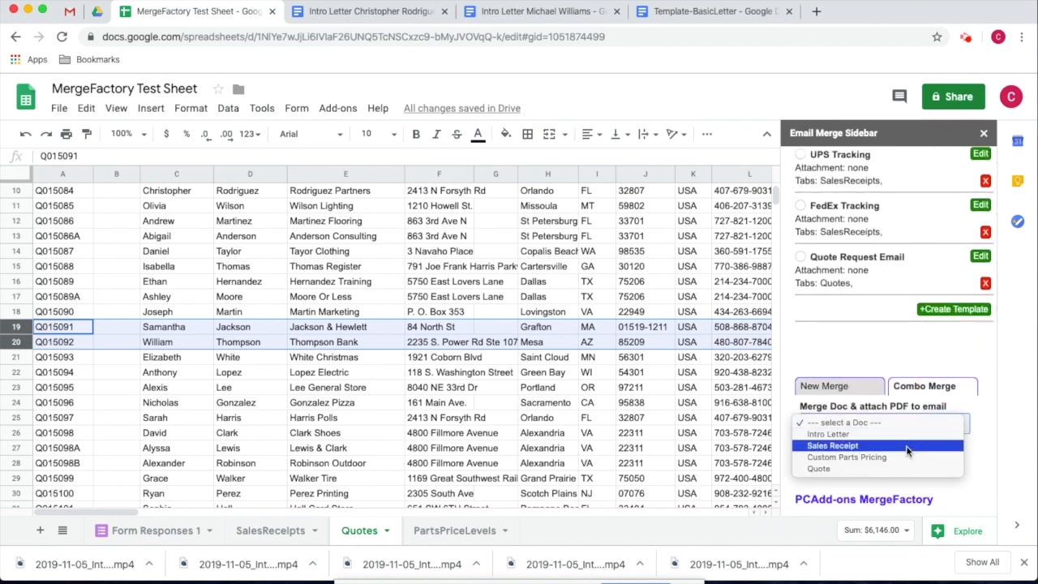
click(859, 469)
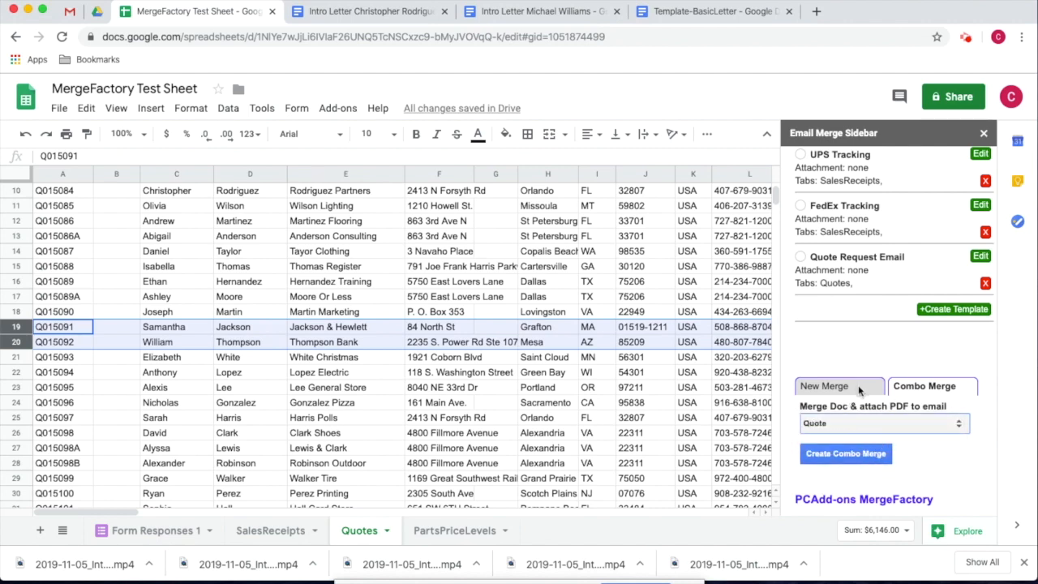
click(801, 258)
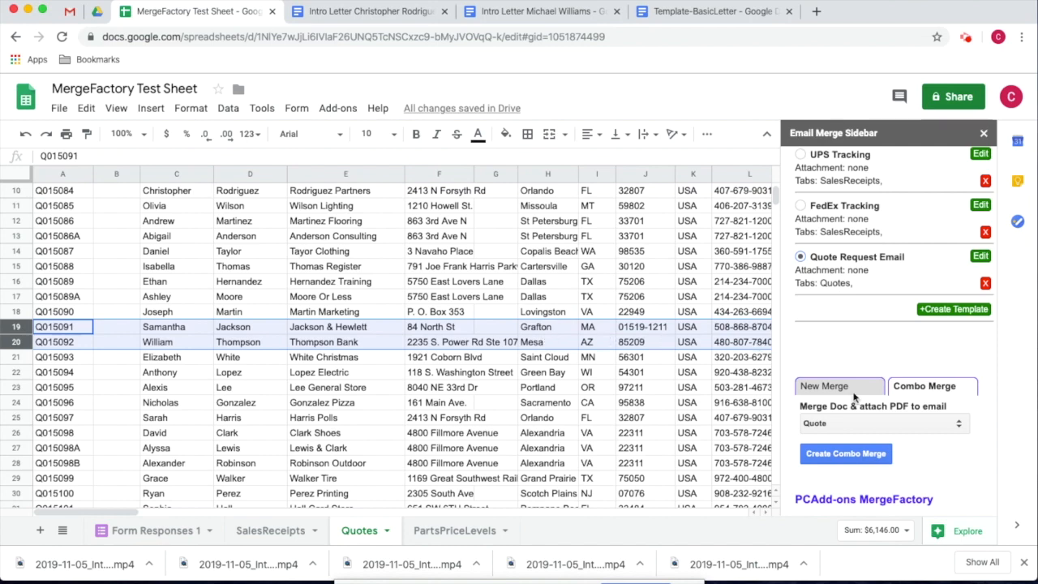
click(836, 456)
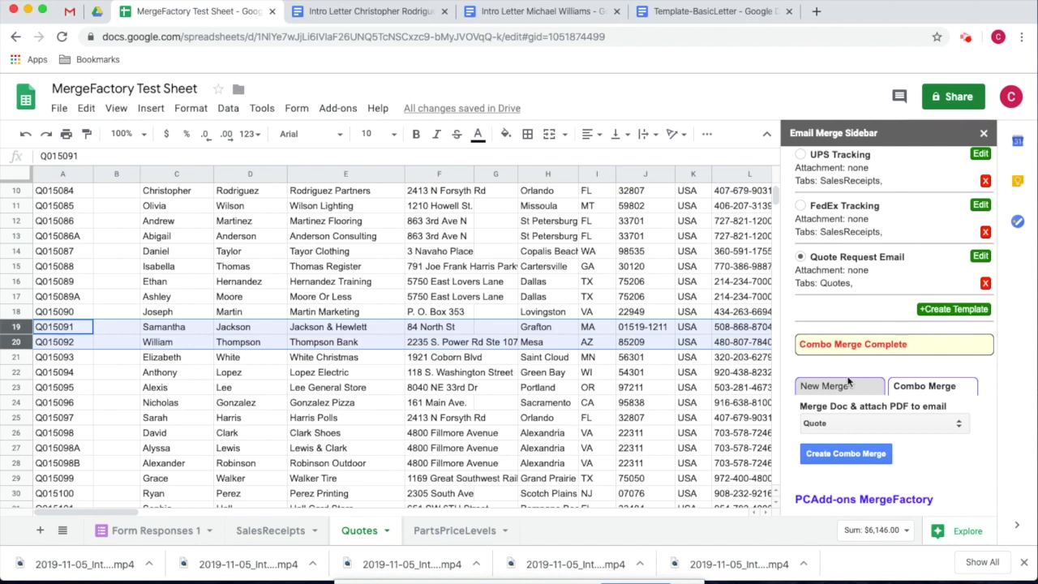
Step: Switch to Gmail, open the earlier of the two sent quote request emails and examine its message and attached quotation PDF
click(71, 9)
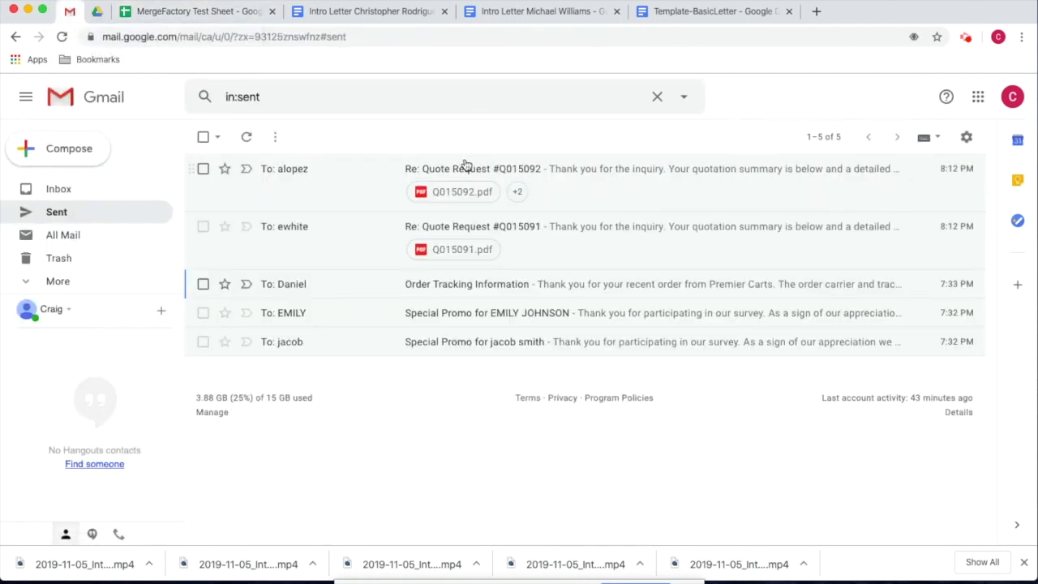
click(505, 228)
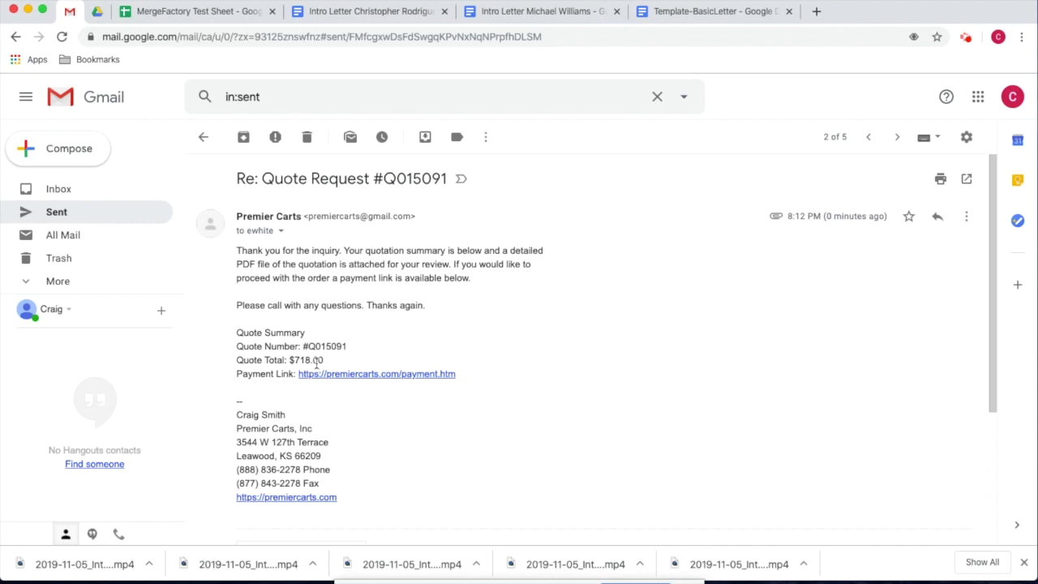
scroll(318, 438, down, 3)
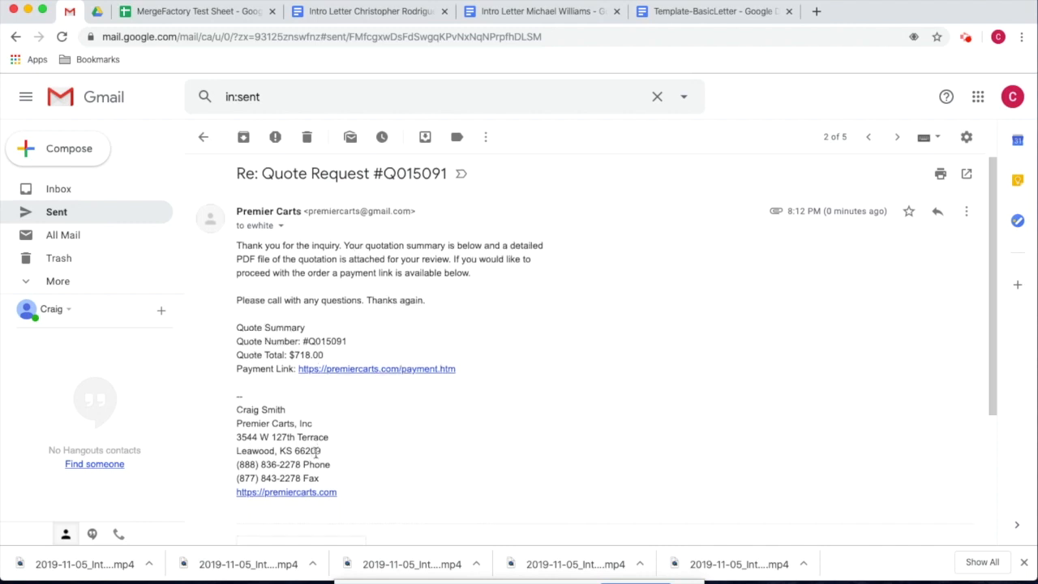
click(318, 454)
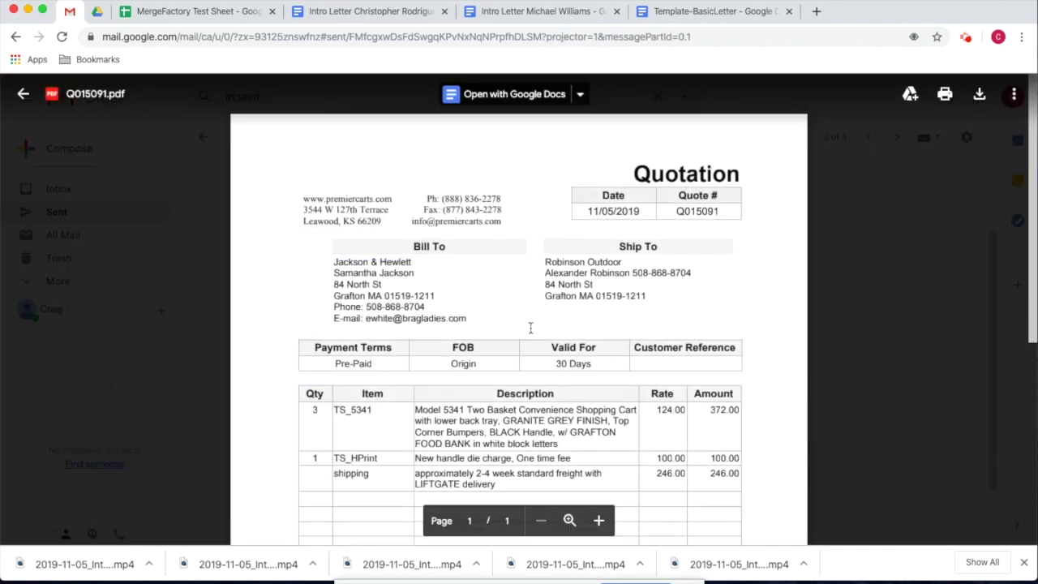
scroll(481, 297, down, 3)
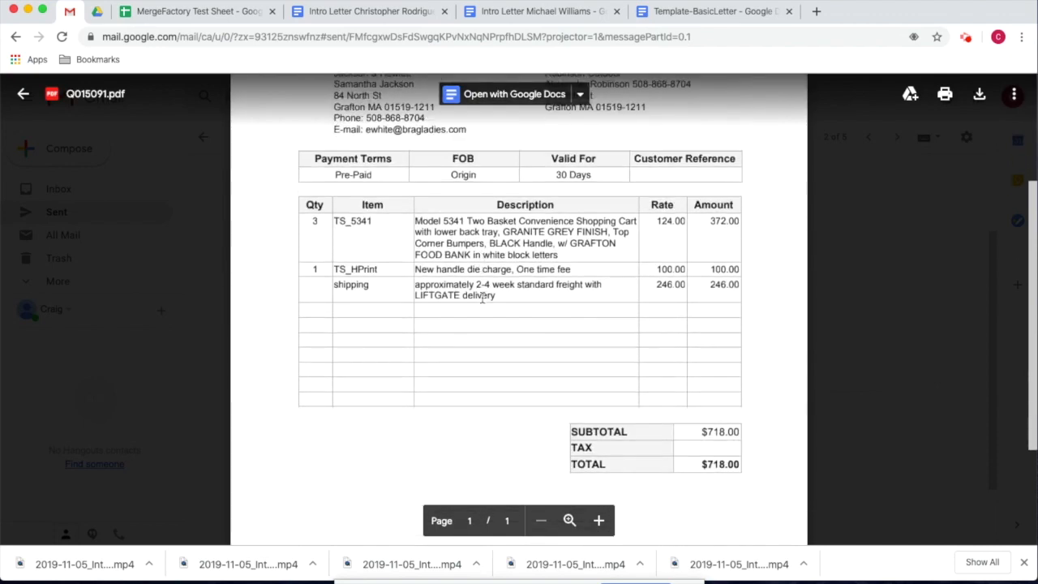
Step: Return to the MergeFactory Test Sheet and open the MergeFactory formatting sidebar on the Form Responses 1 sheet
scroll(482, 298, up, 3)
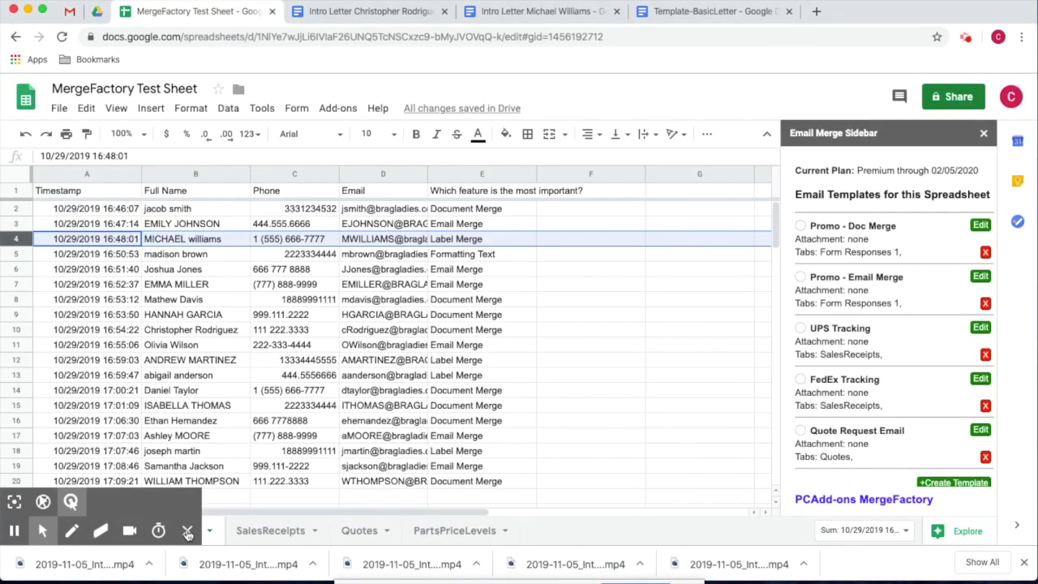
click(188, 531)
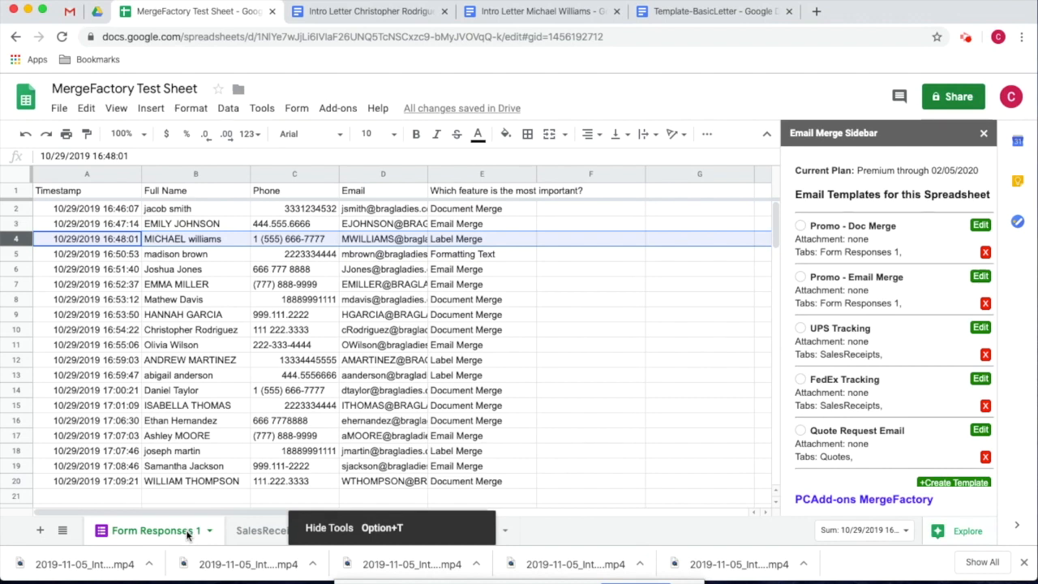
click(335, 115)
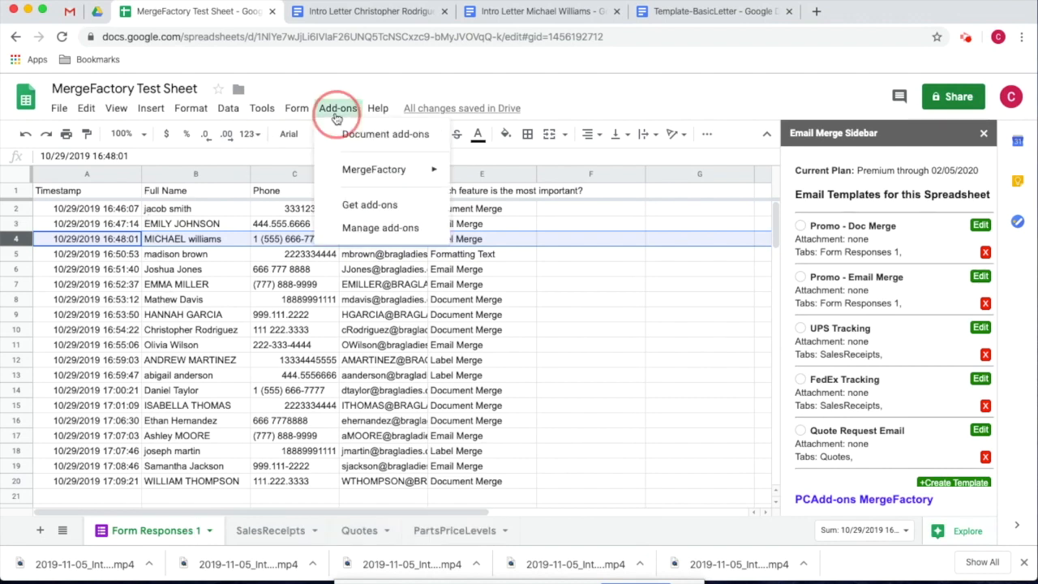
mouse_move(355, 170)
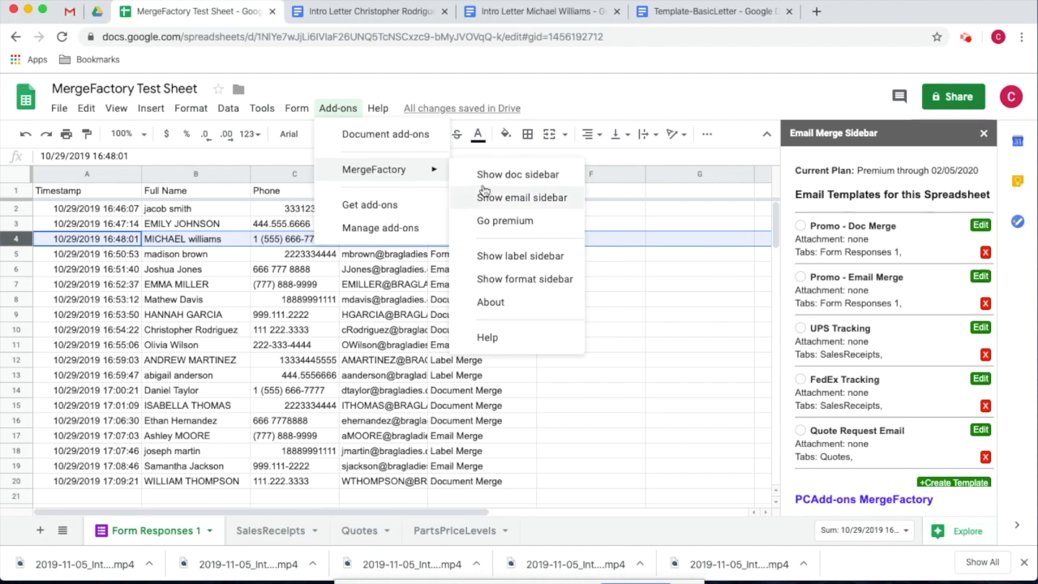
click(524, 278)
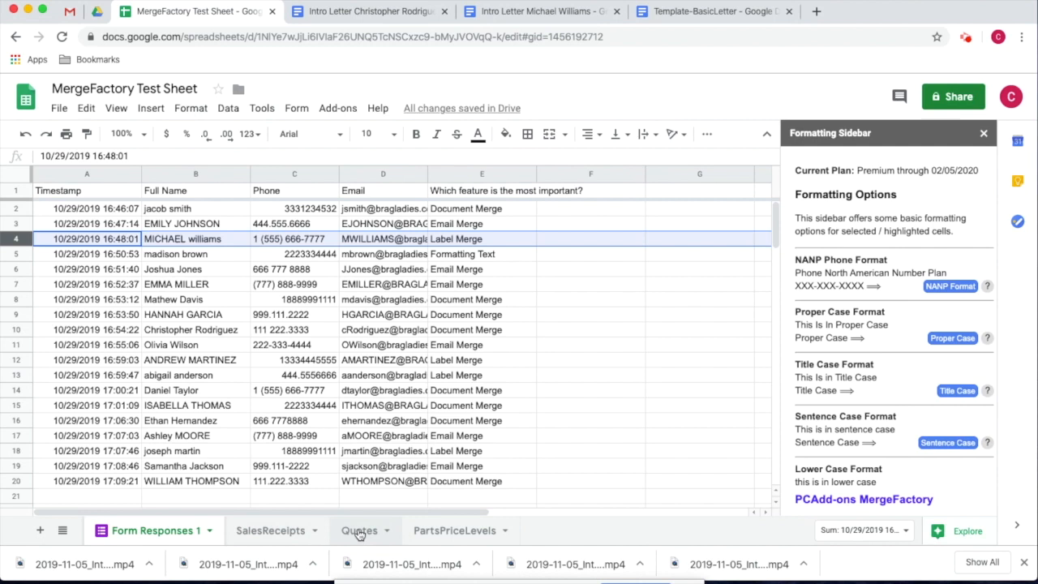
Step: Convert the full names in B2:B20 to proper case with the MergeFactory Proper Case format
click(216, 213)
click(217, 213)
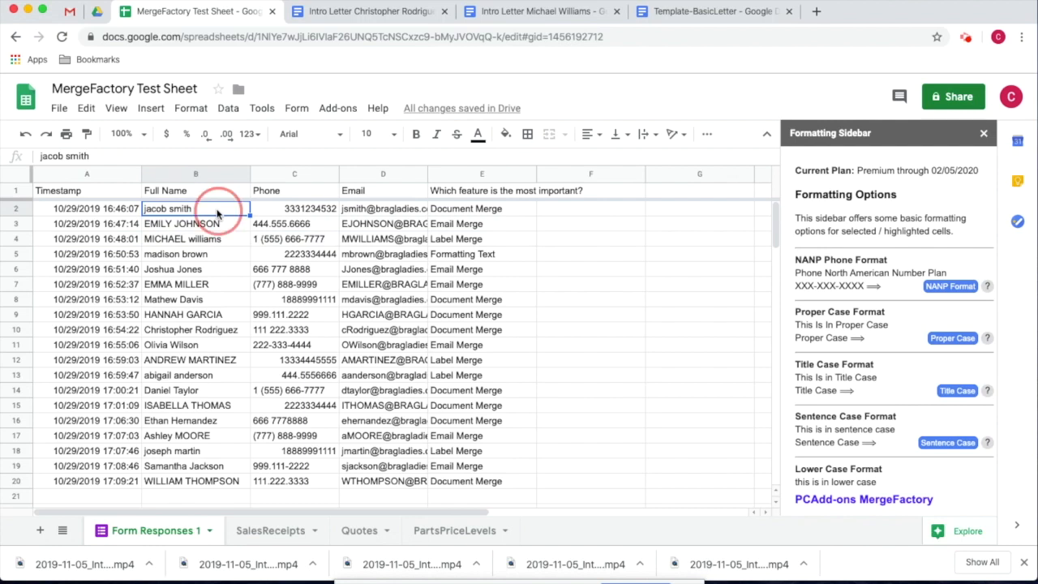
drag(218, 212, 209, 482)
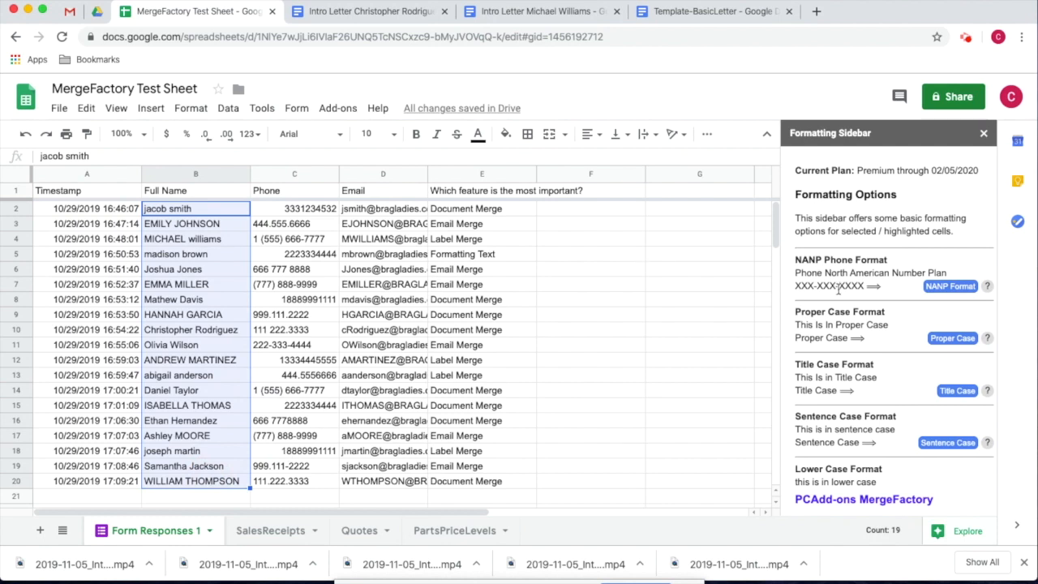
scroll(838, 289, down, 2)
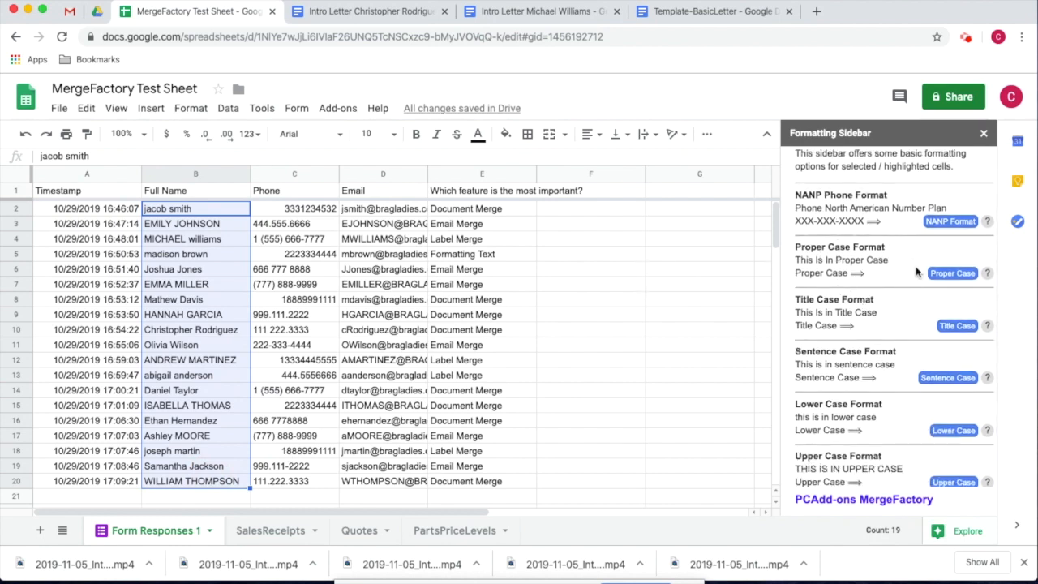
click(948, 277)
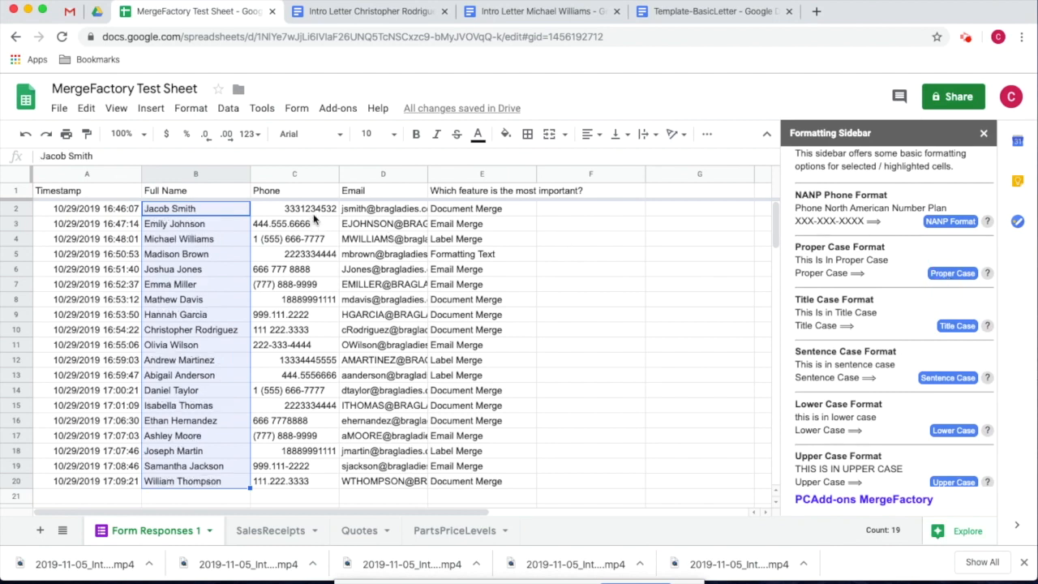
Step: Apply the NANP phone format to the phone numbers in C2:C20 and convert the email addresses in D2:D20 to lower case
drag(315, 212, 308, 477)
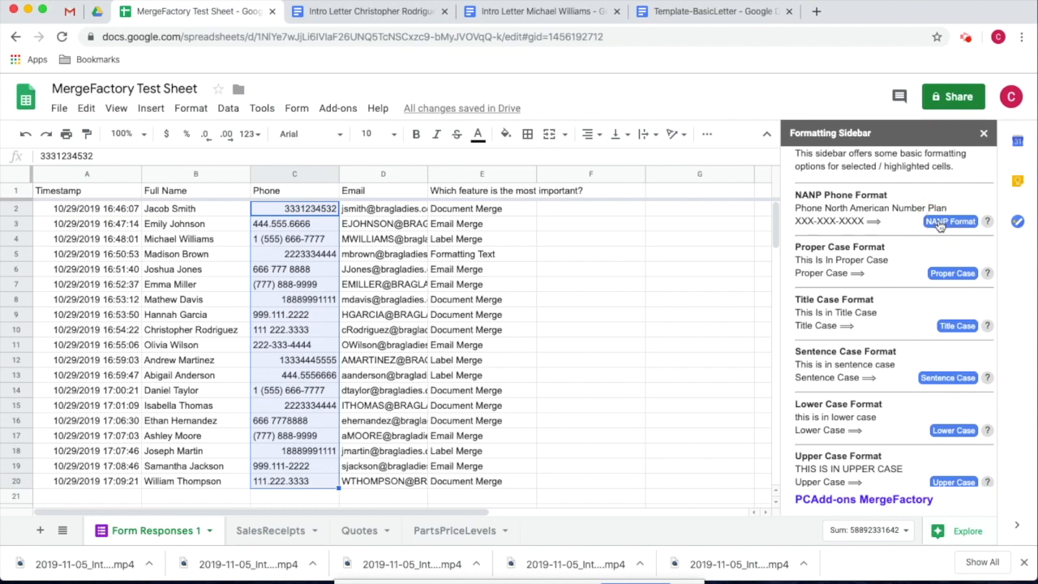
drag(393, 210, 388, 479)
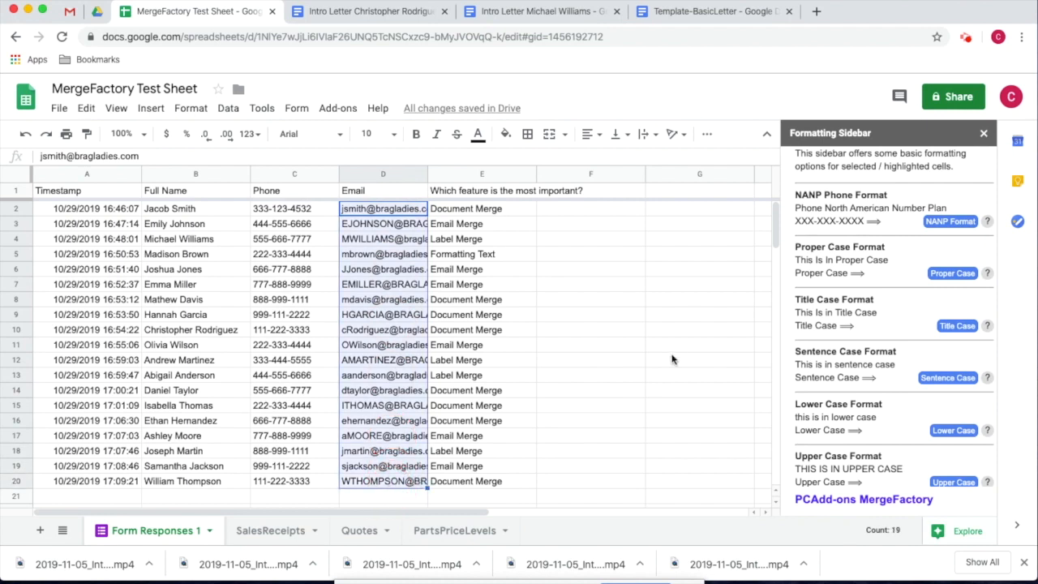
scroll(909, 414, down, 1)
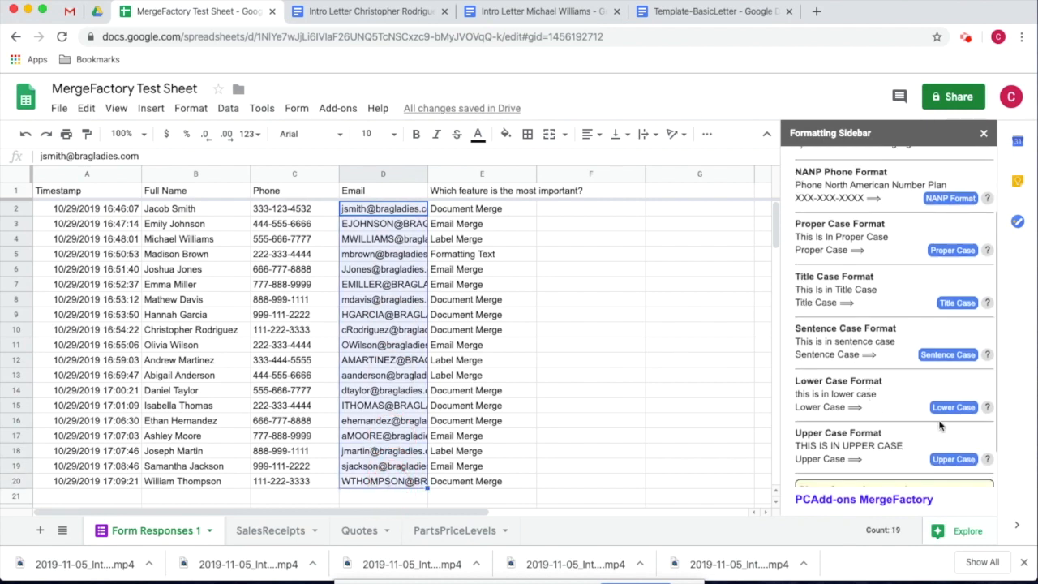
click(951, 409)
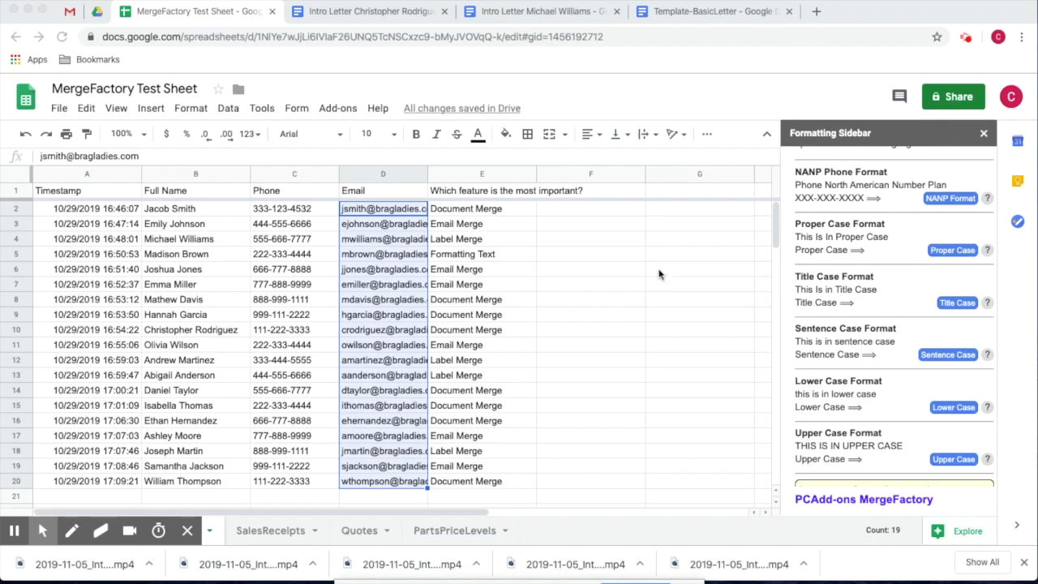
Step: Open the MergeFactory About sidebar
click(347, 115)
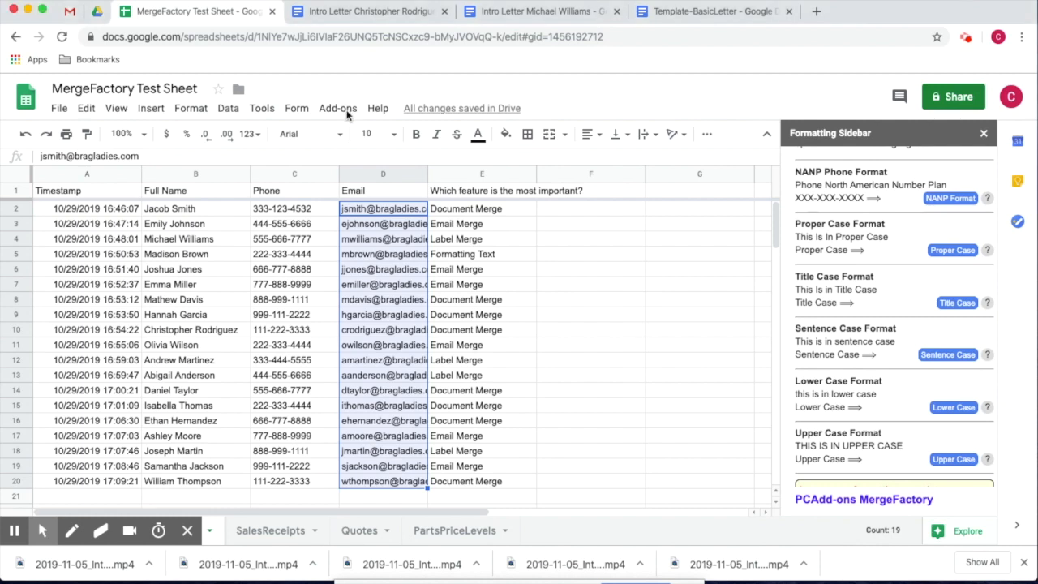
click(346, 111)
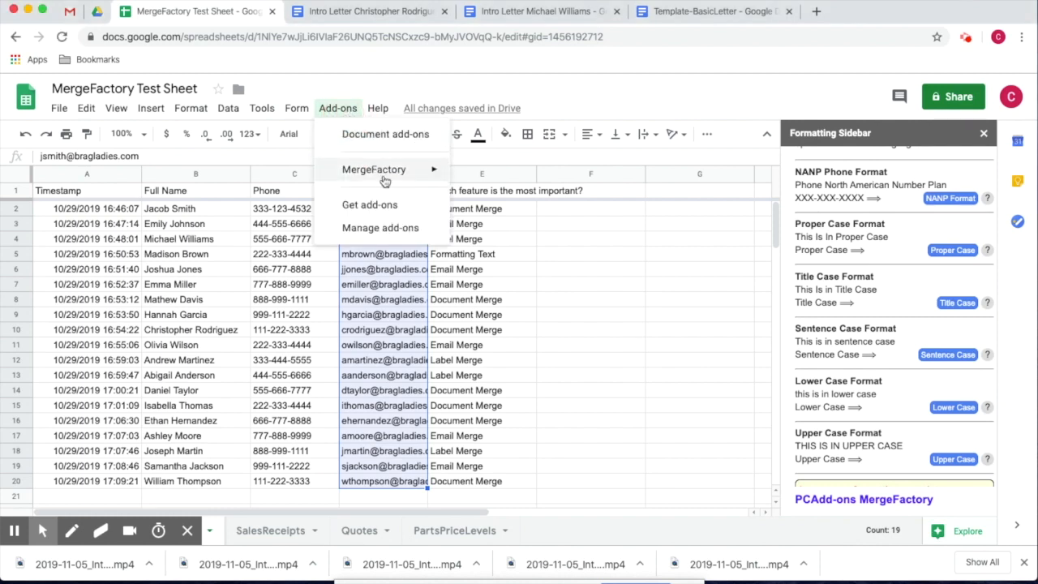
mouse_move(436, 175)
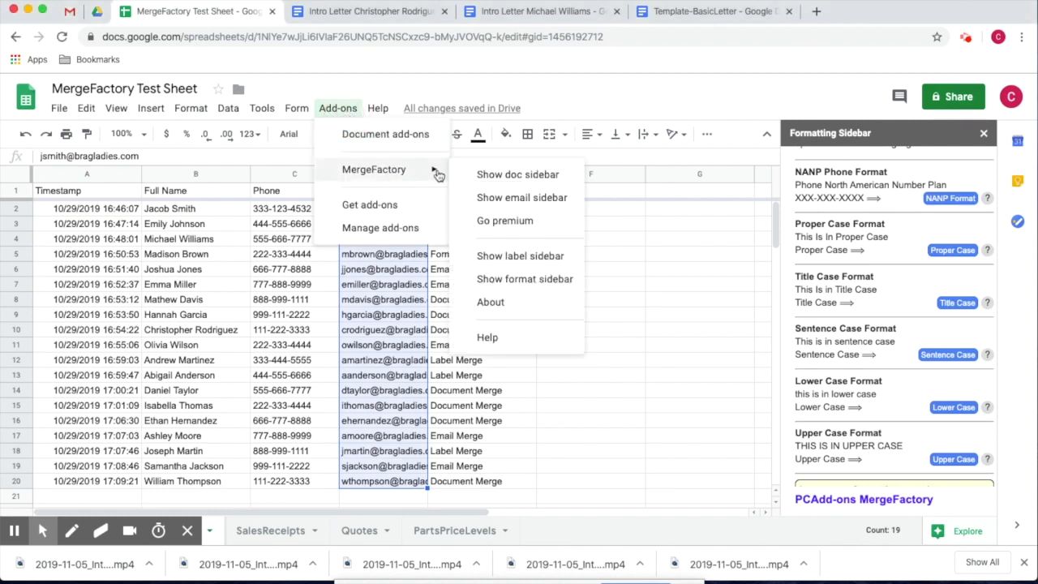
click(501, 301)
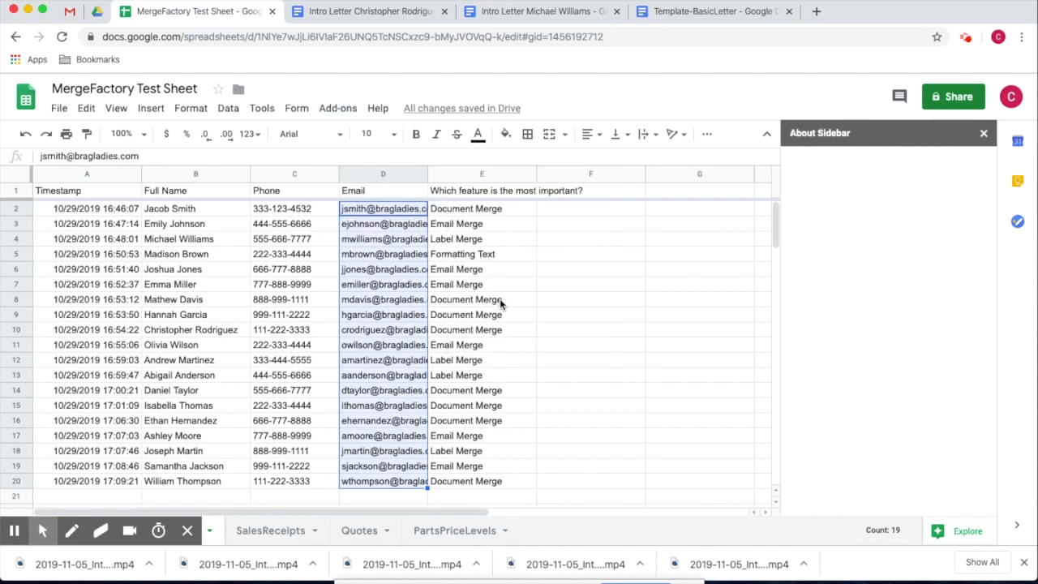